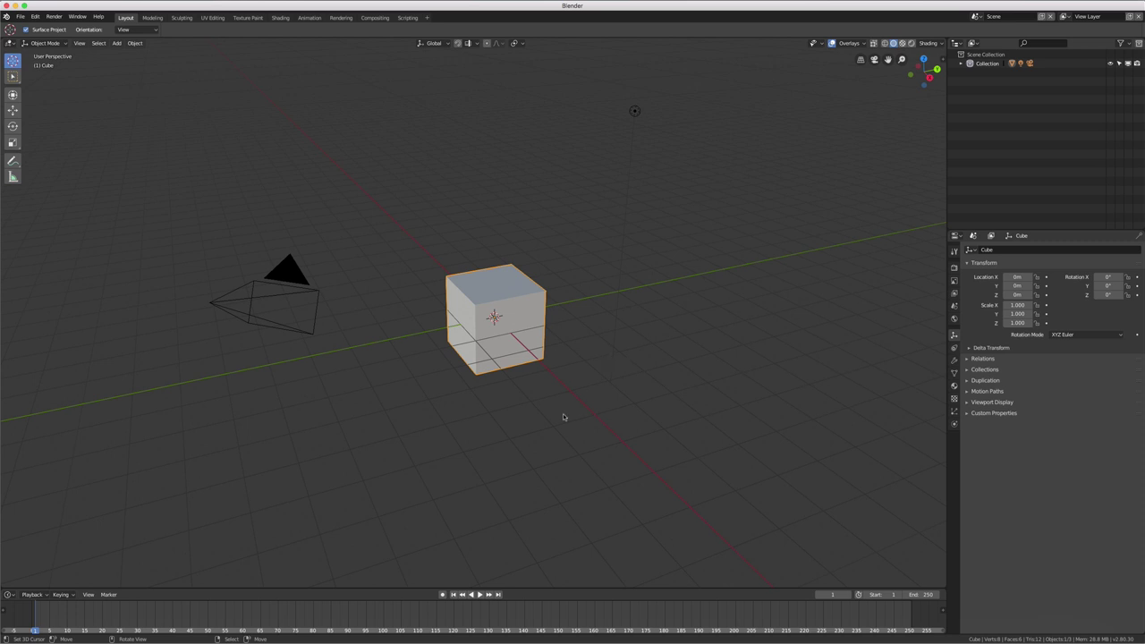
# Load a fresh General default scene from File > New and orbit around the cube
pyautogui.hscroll(5, 673, 376)
pyautogui.hscroll(5, 673, 376)
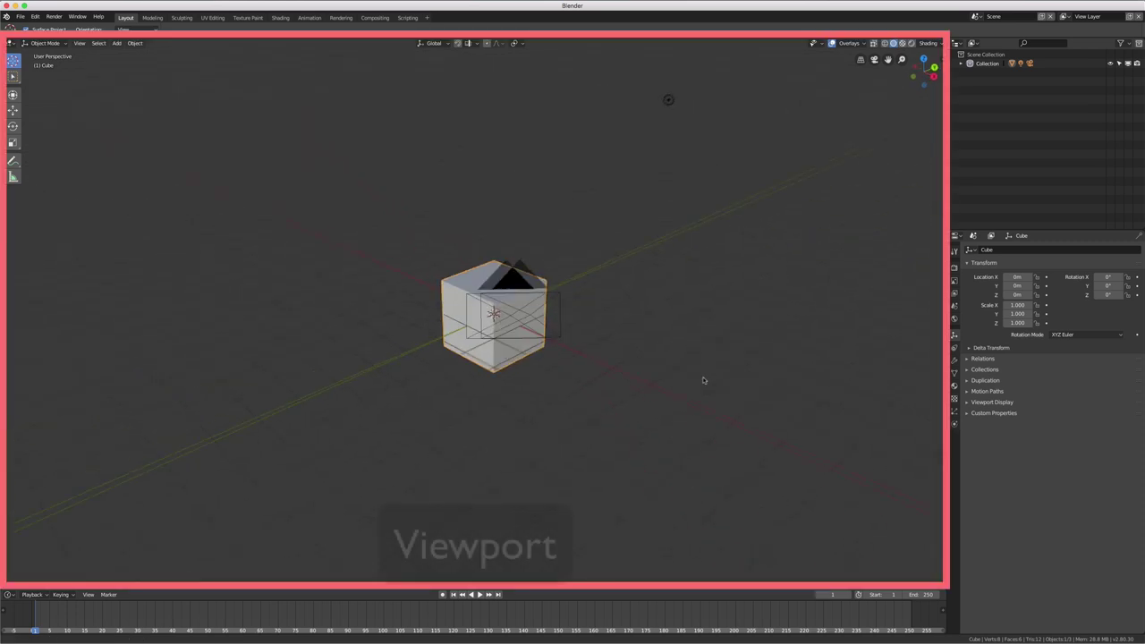
pyautogui.hscroll(-5, 681, 381)
pyautogui.scroll(-3, 681, 382)
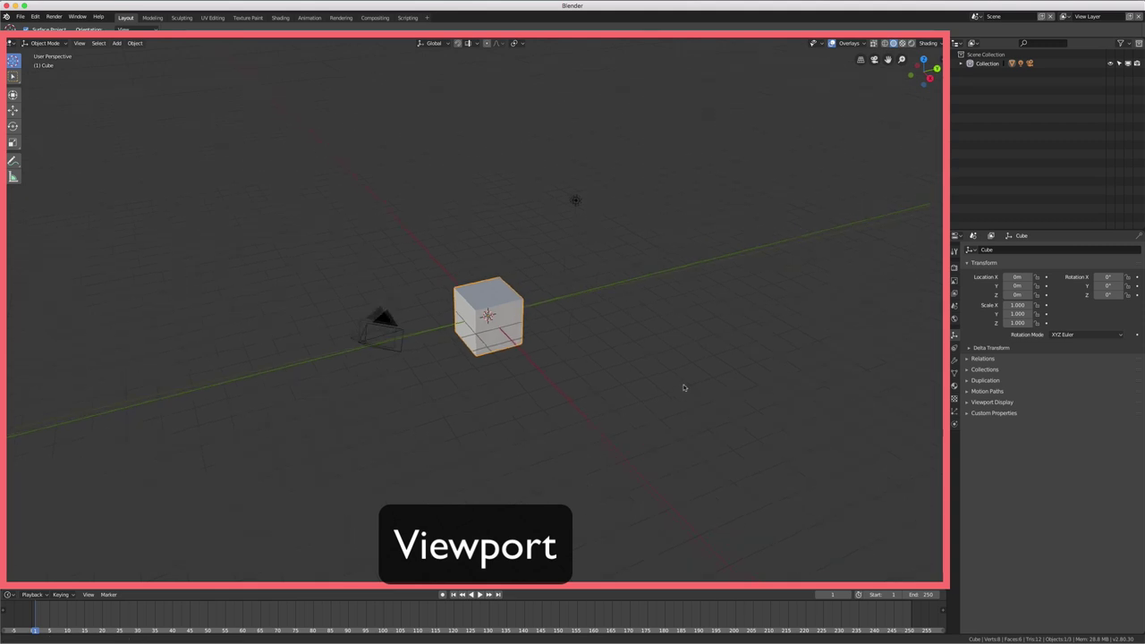
pyautogui.hscroll(-5, 688, 383)
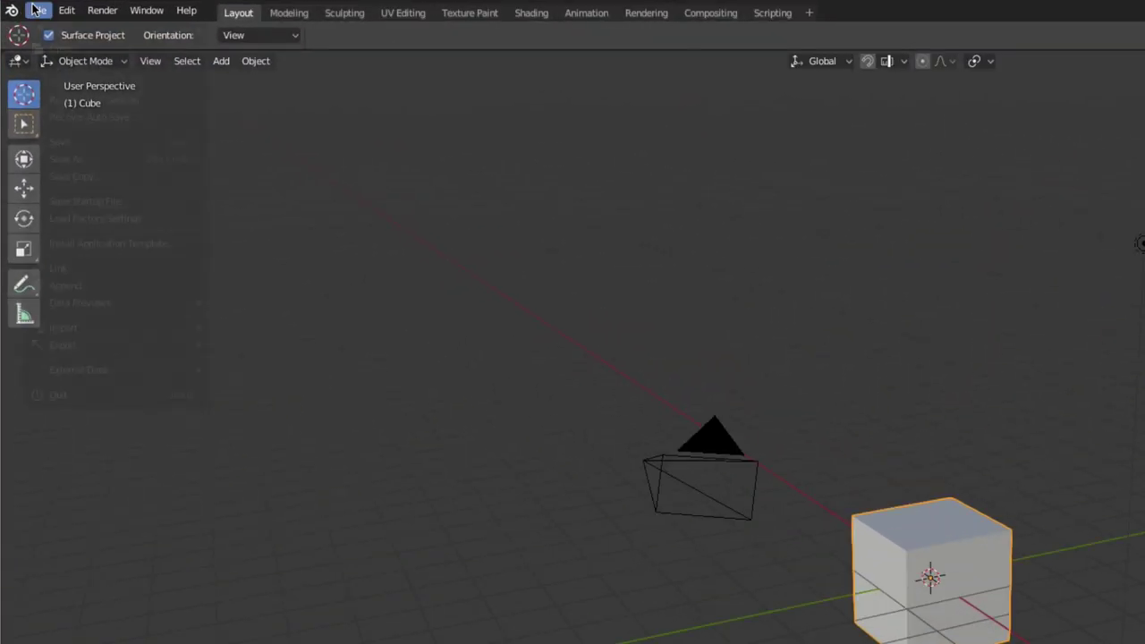
pyautogui.click(39, 10)
pyautogui.moveTo(59, 31)
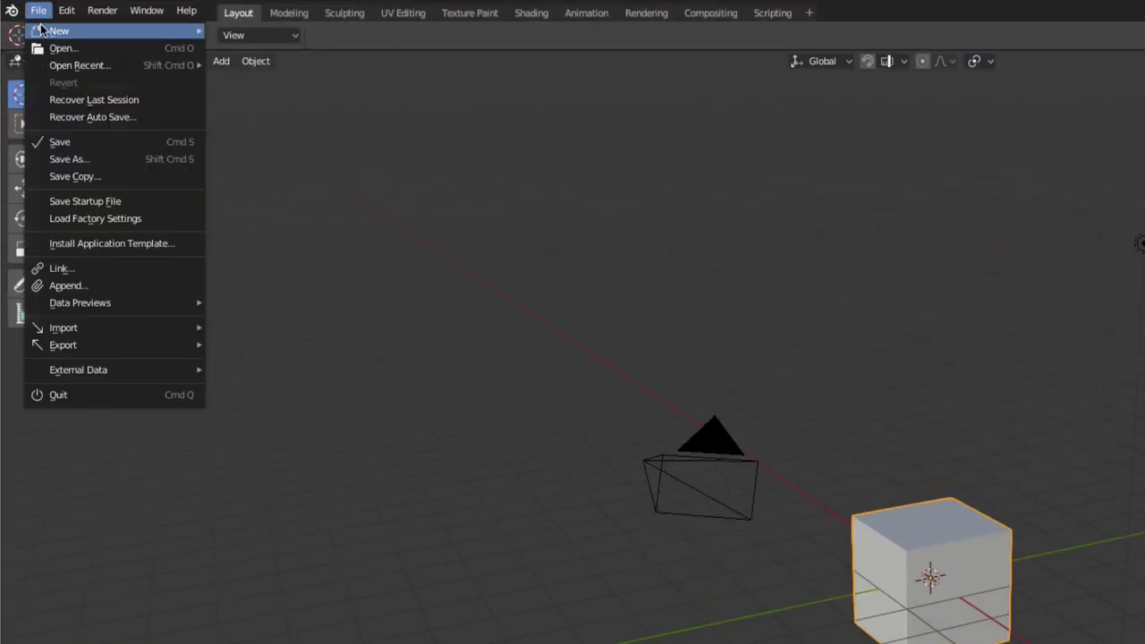
pyautogui.click(250, 31)
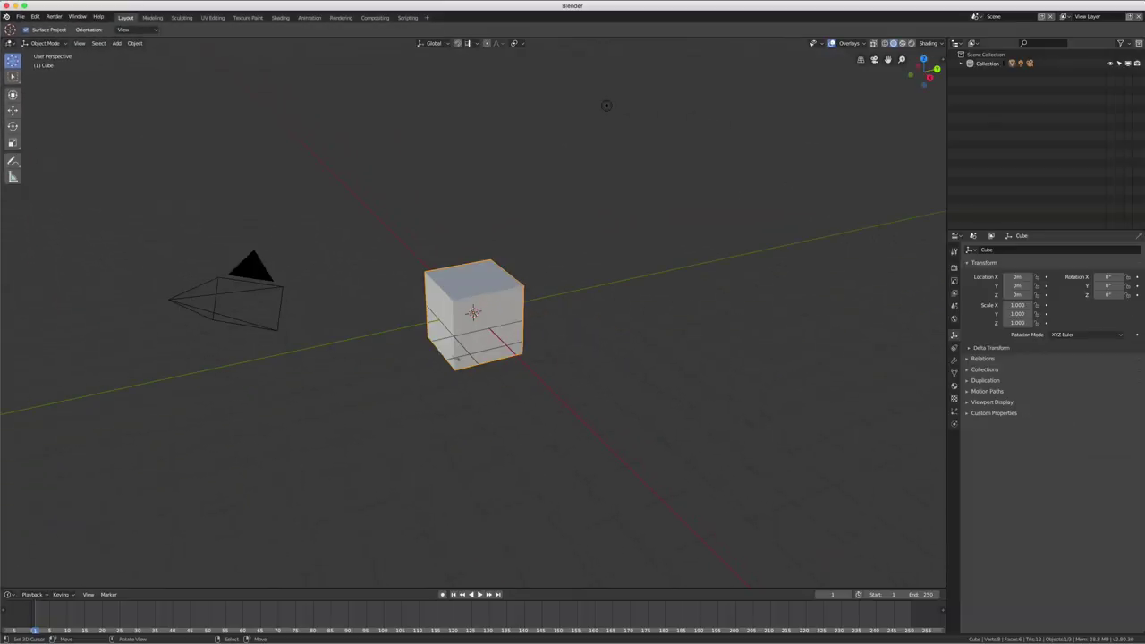
pyautogui.moveTo(412, 358); pyautogui.dragTo(446, 357, button='middle')
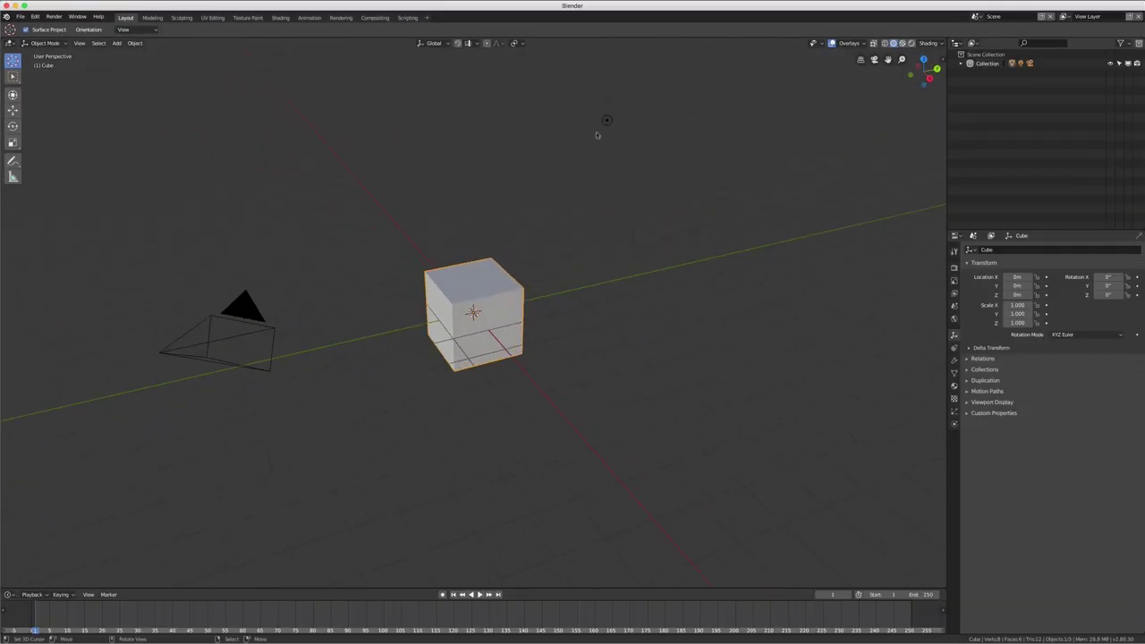
# Select the lamp, then the camera, then the lamp again to show its location and rotation
pyautogui.click(607, 120)
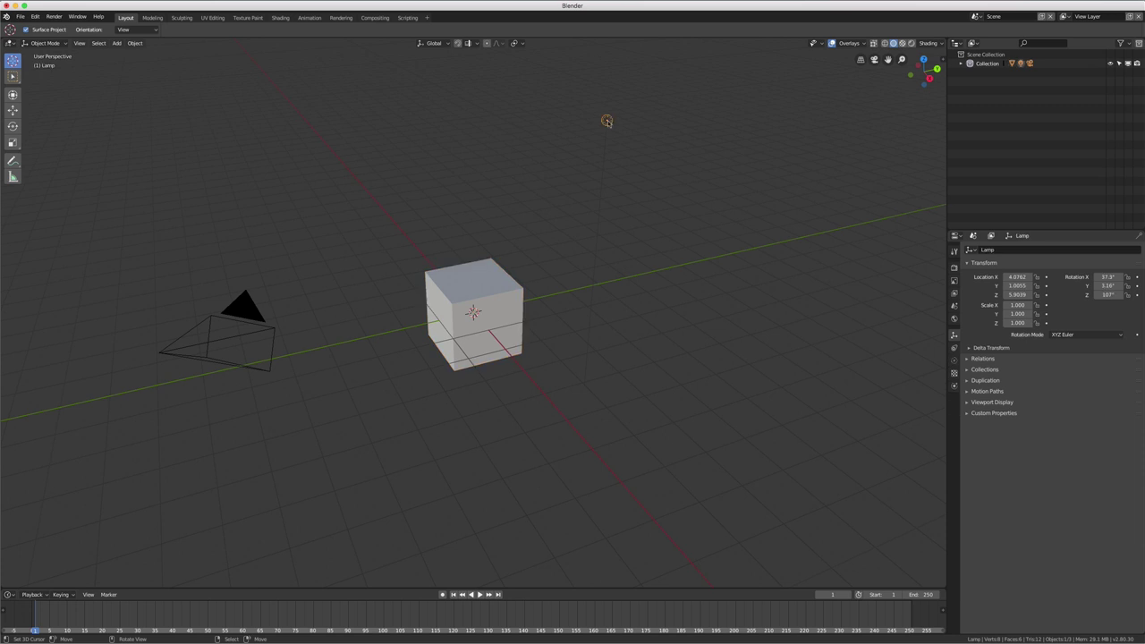
pyautogui.click(254, 313)
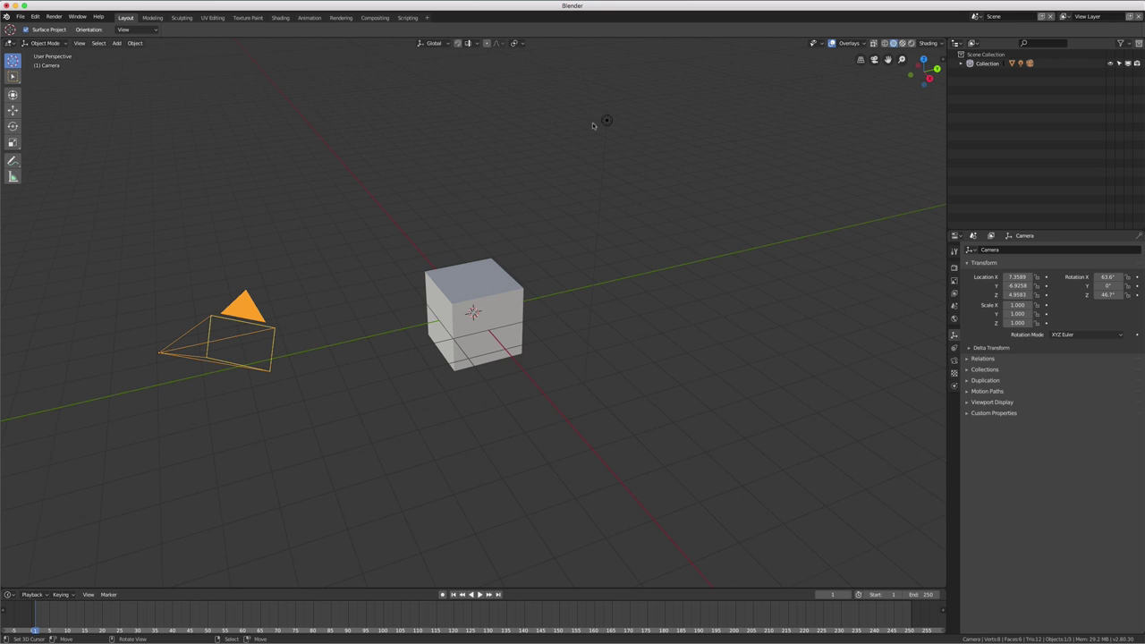
pyautogui.click(607, 122)
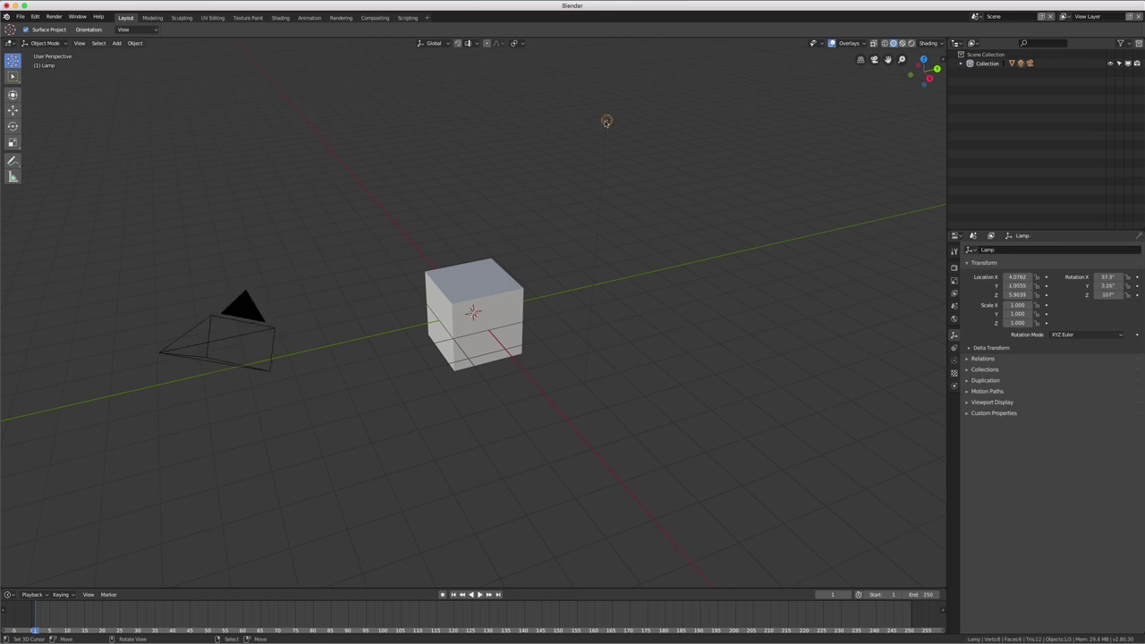
pyautogui.moveTo(666, 260)
pyautogui.mouseDown(button='middle')
pyautogui.moveTo(629, 256)
pyautogui.moveTo(681, 265)
pyautogui.moveTo(623, 258)
pyautogui.moveTo(662, 263)
pyautogui.moveTo(629, 259)
pyautogui.moveTo(651, 264)
pyautogui.mouseUp(button='middle')
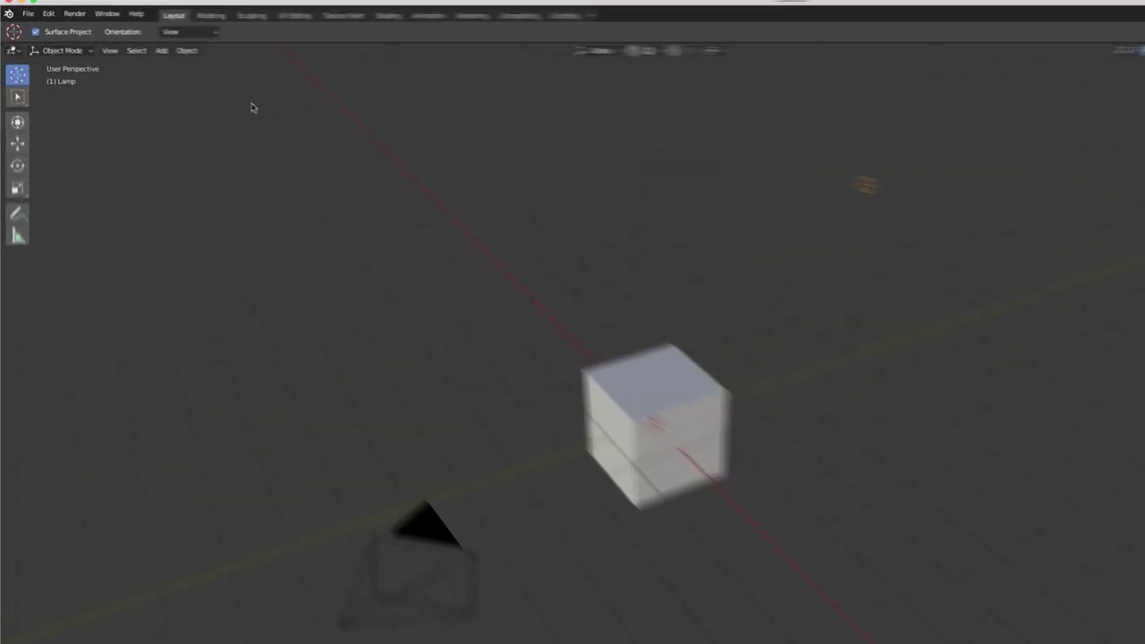
pyautogui.click(35, 17)
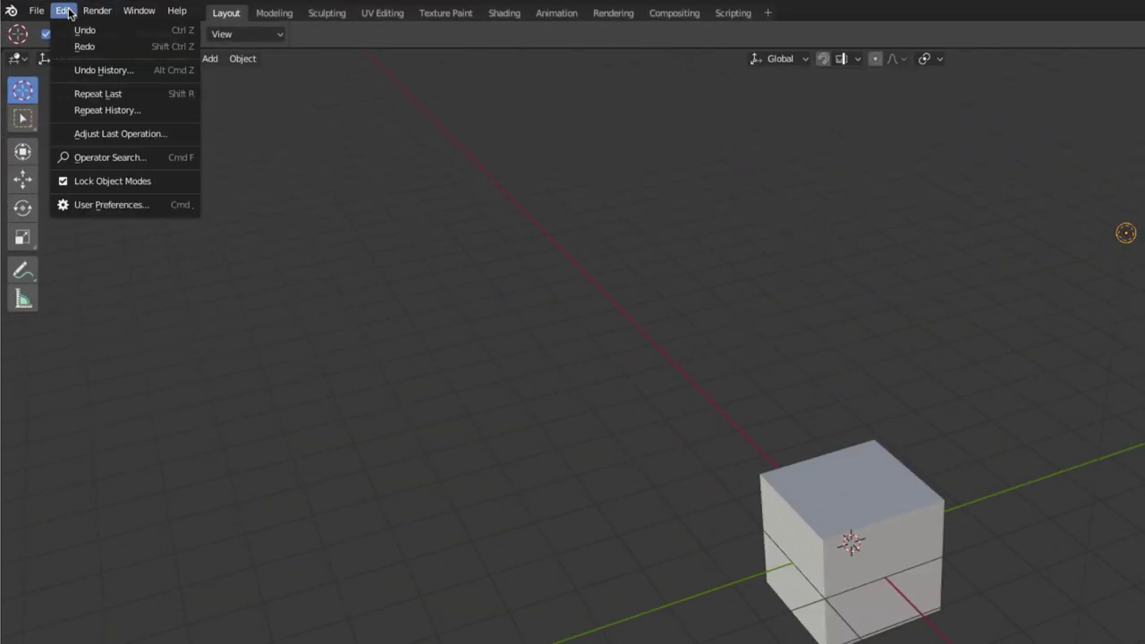
pyautogui.click(90, 203)
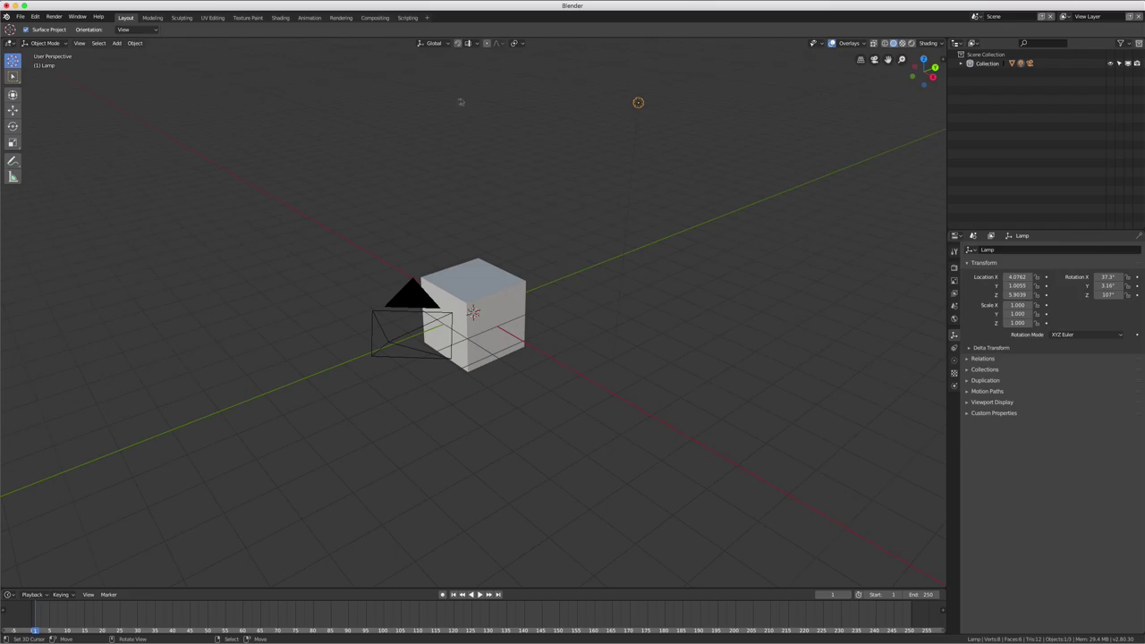
# Browse the View, Select, Add and Object menus, then place the 3D cursor upper left of the cube
pyautogui.click(79, 43)
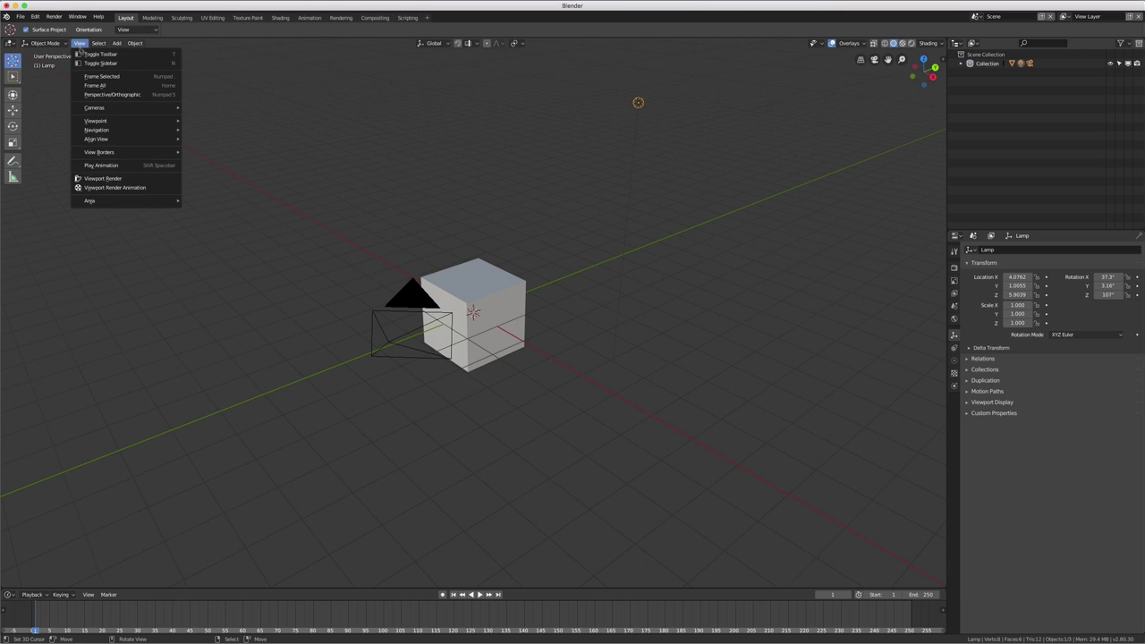
pyautogui.click(100, 43)
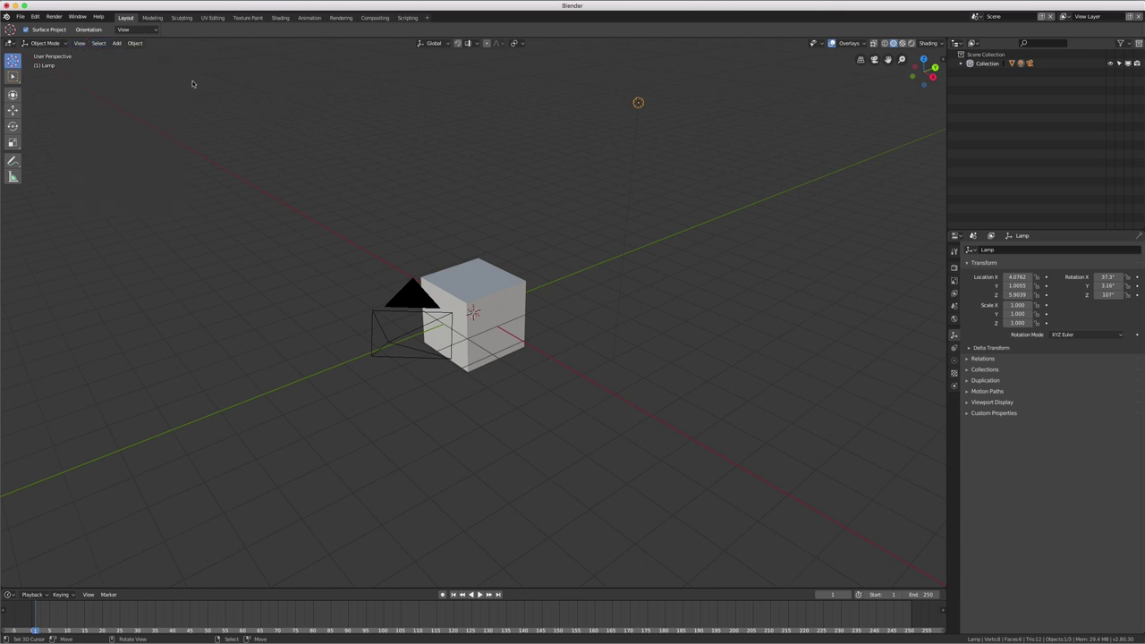
pyautogui.click(116, 43)
pyautogui.click(133, 44)
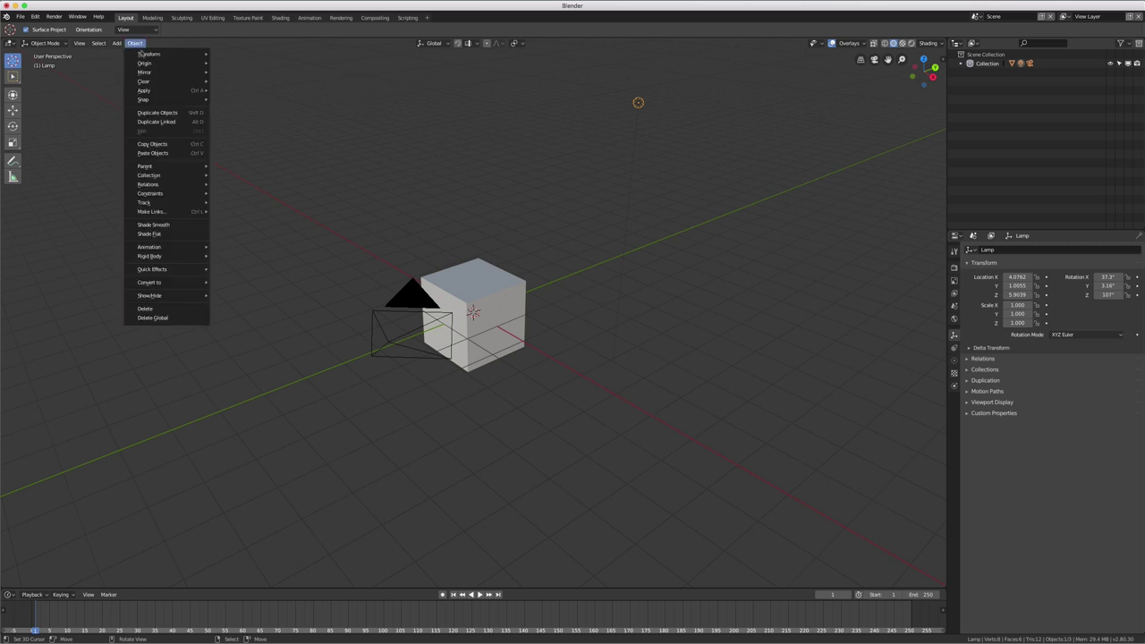
pyautogui.moveTo(149, 184)
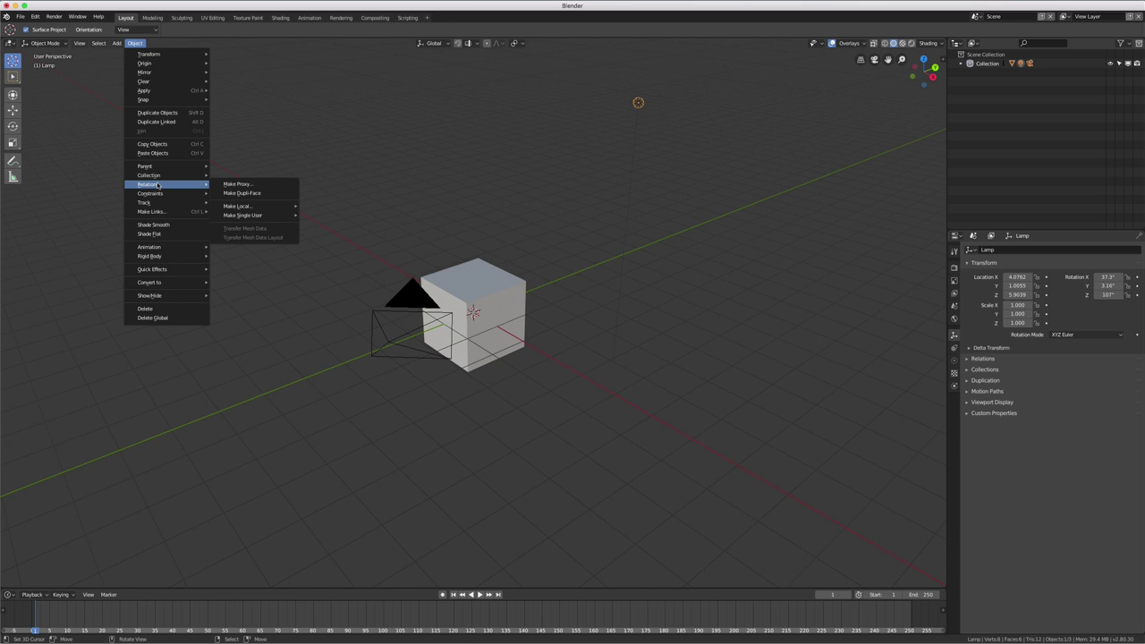
pyautogui.click(256, 112)
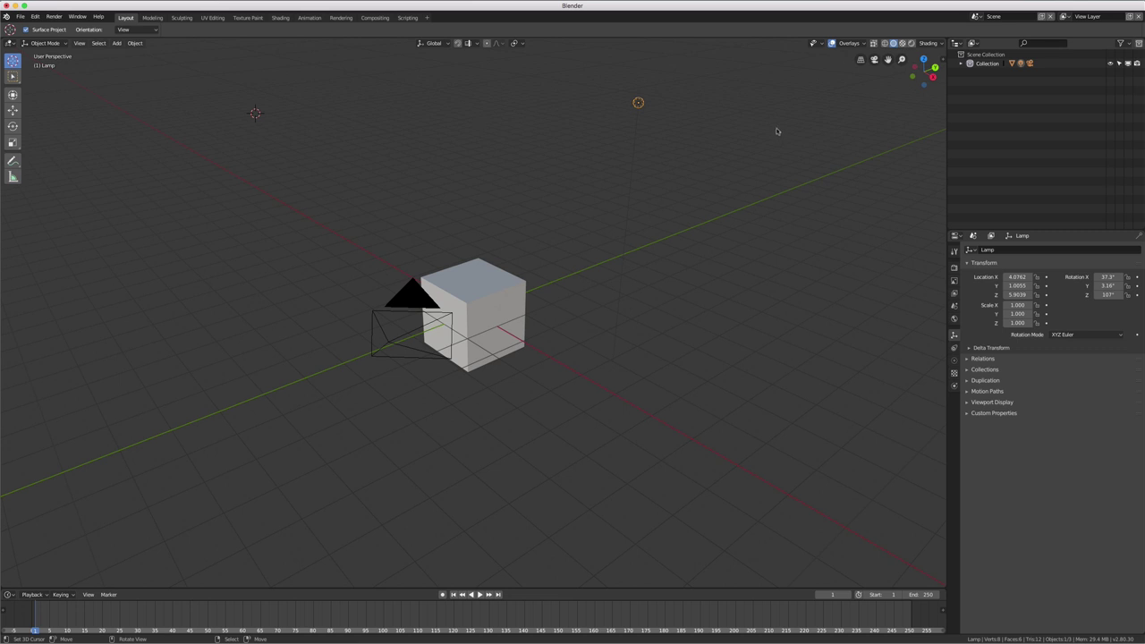
# View the cube from the side, top and front axis views, toggling perspective with numpad 5
pyautogui.click(933, 76)
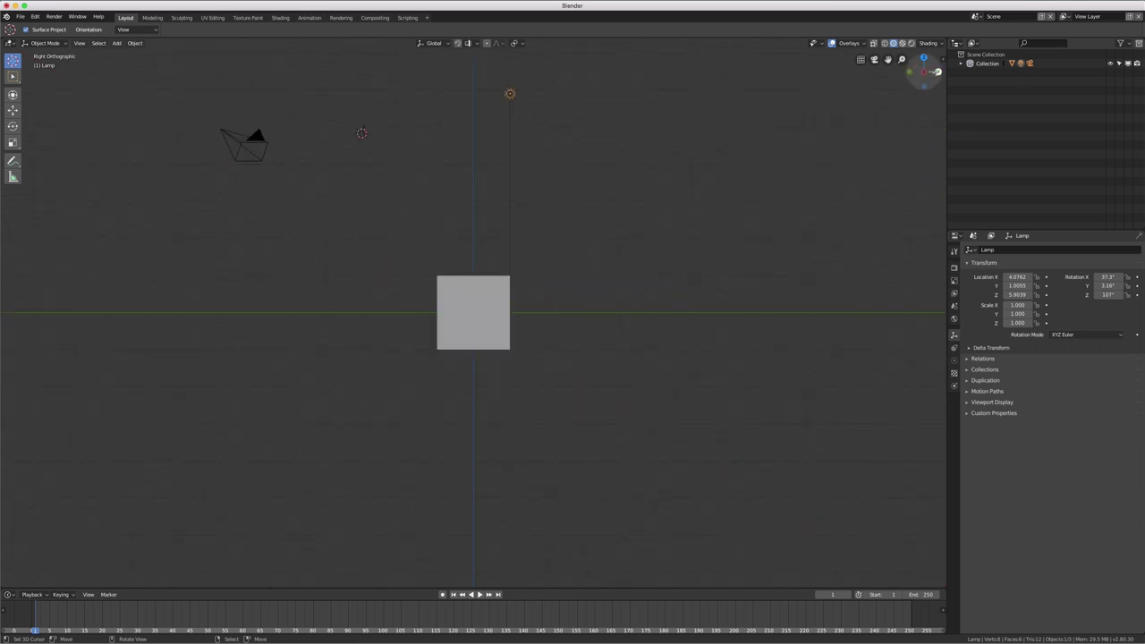
pyautogui.click(925, 59)
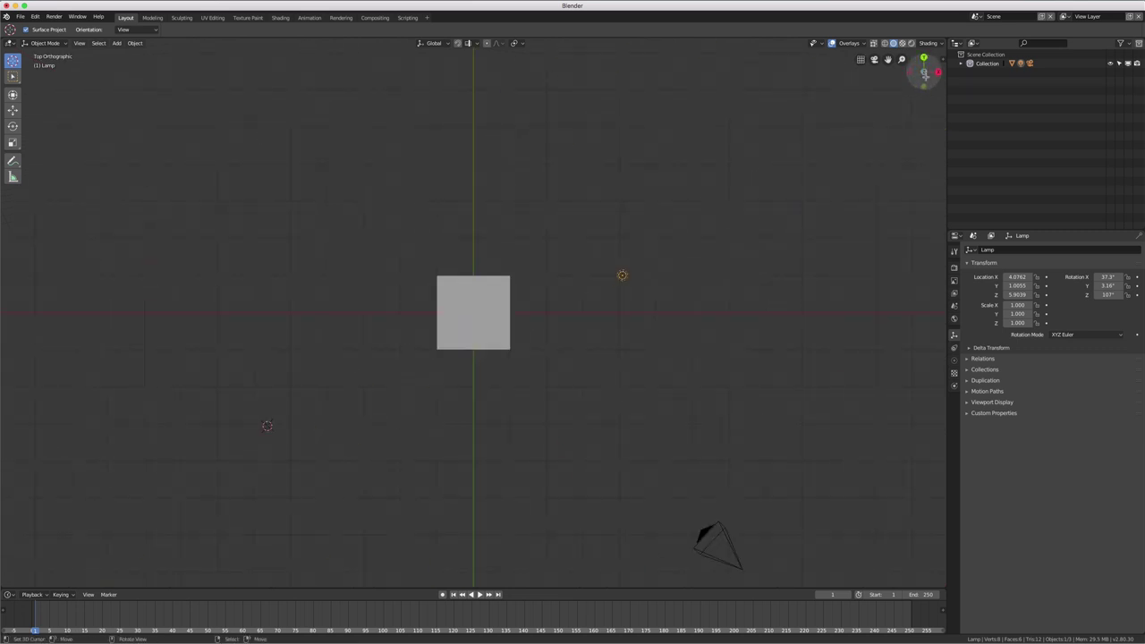
pyautogui.click(924, 84)
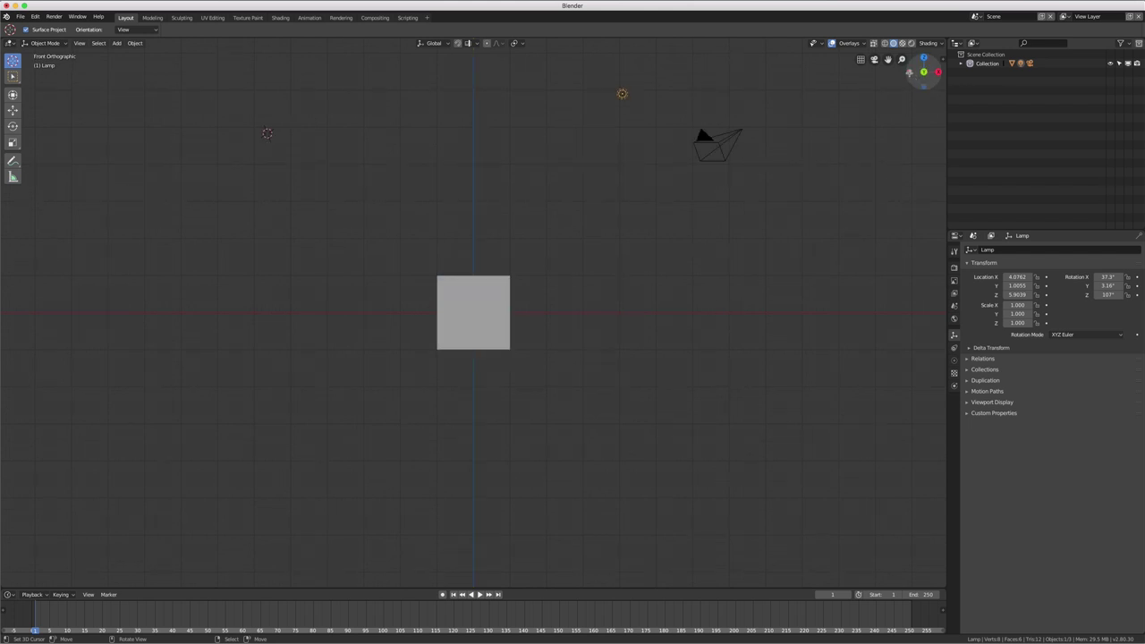
pyautogui.press('KP_5')
pyautogui.click(925, 58)
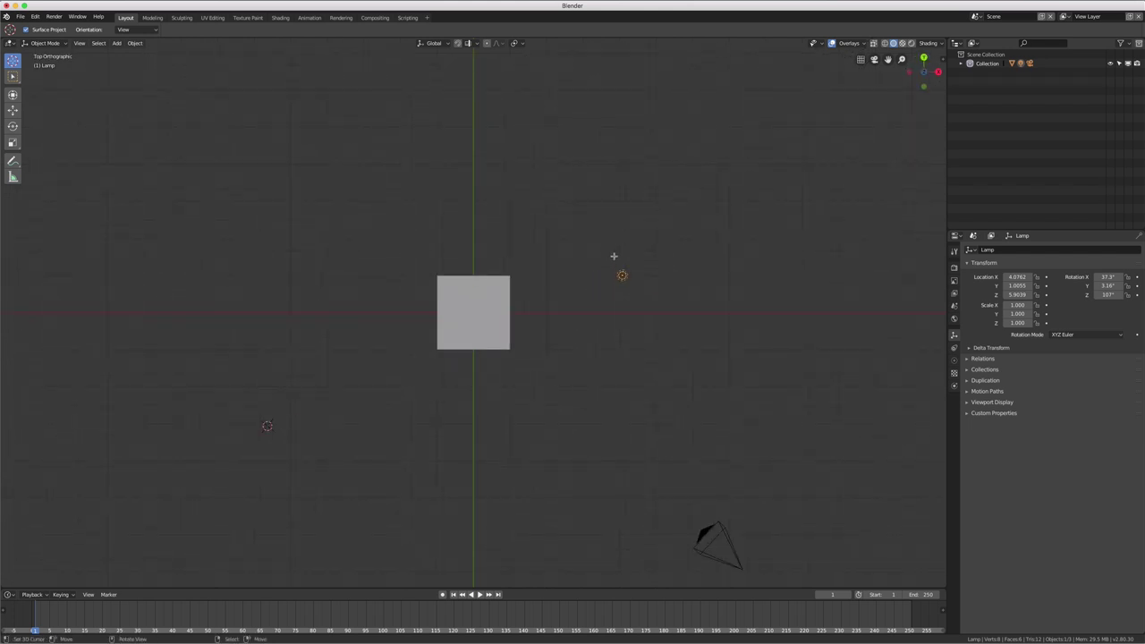
# Orbit out of the top view into a free perspective around the cube
pyautogui.moveTo(614, 256)
pyautogui.mouseDown(button='middle')
pyautogui.moveTo(672, 319)
pyautogui.moveTo(660, 256)
pyautogui.moveTo(568, 296)
pyautogui.mouseUp(button='middle')
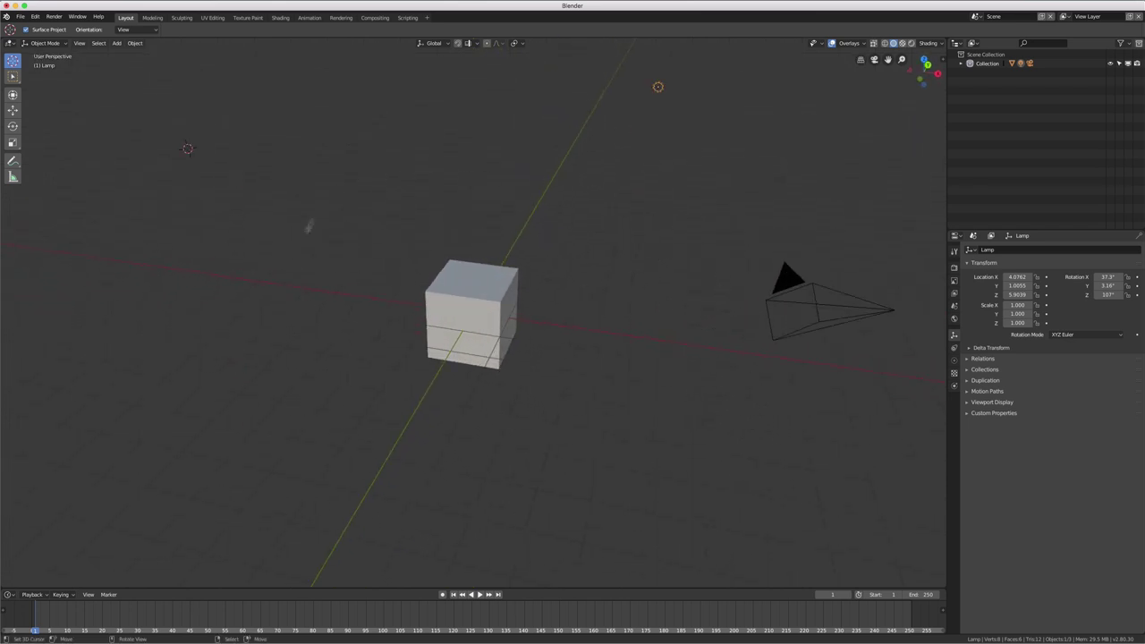
pyautogui.moveTo(671, 332)
pyautogui.mouseDown(button='middle')
pyautogui.moveTo(660, 327)
pyautogui.moveTo(695, 332)
pyautogui.moveTo(374, 326)
pyautogui.mouseUp(button='middle')
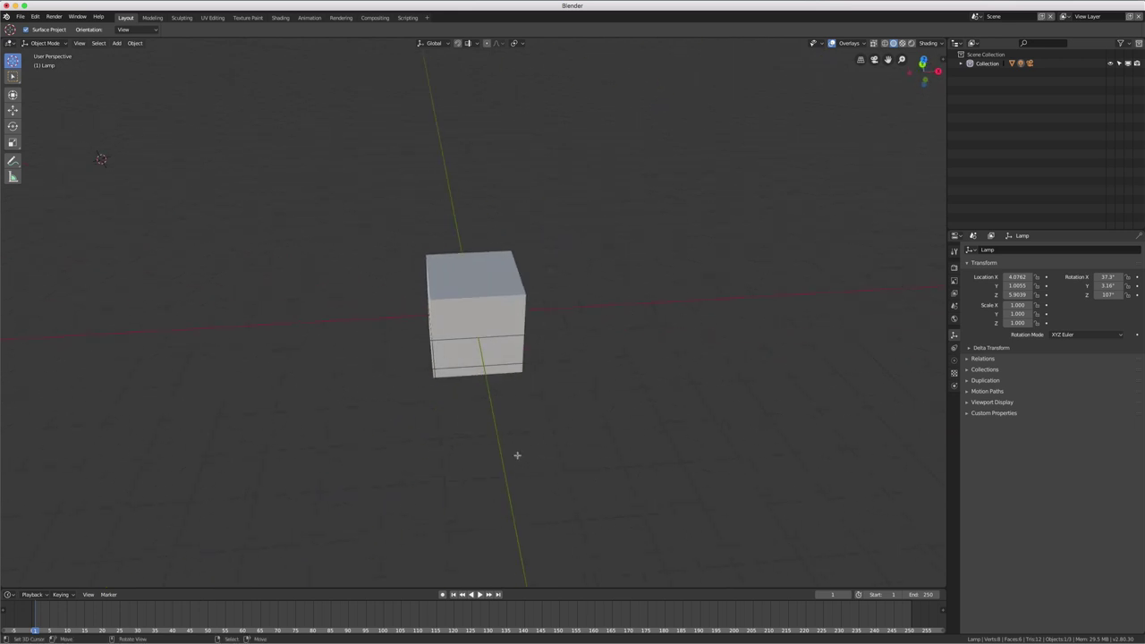
pyautogui.moveTo(512, 453); pyautogui.dragTo(534, 436, button='middle')
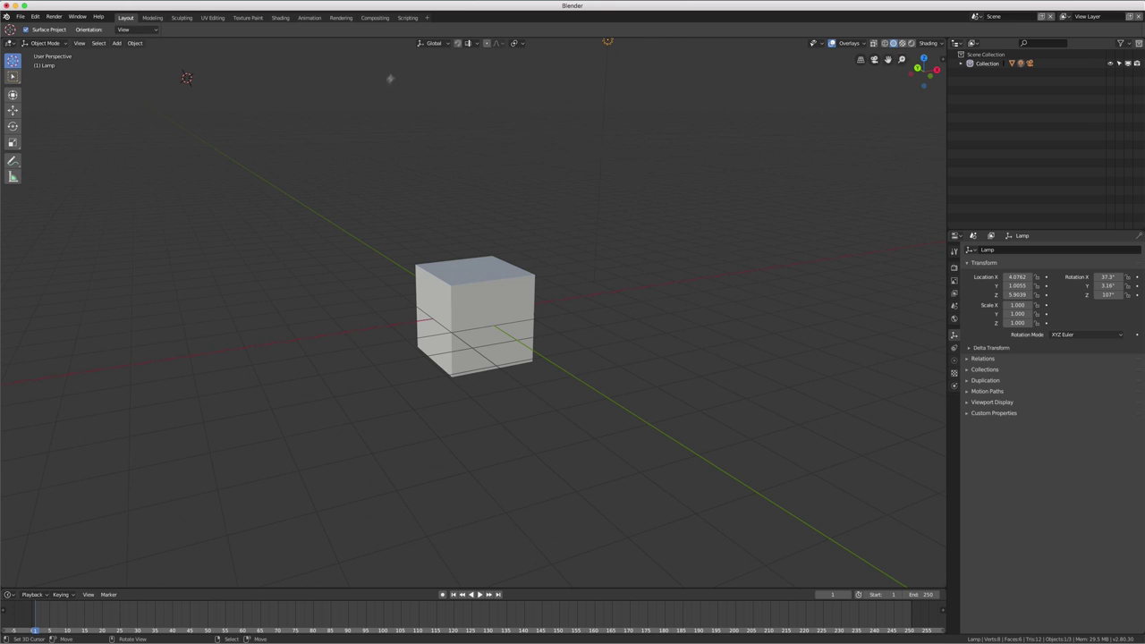
pyautogui.moveTo(458, 383); pyautogui.dragTo(868, 106, button='middle')
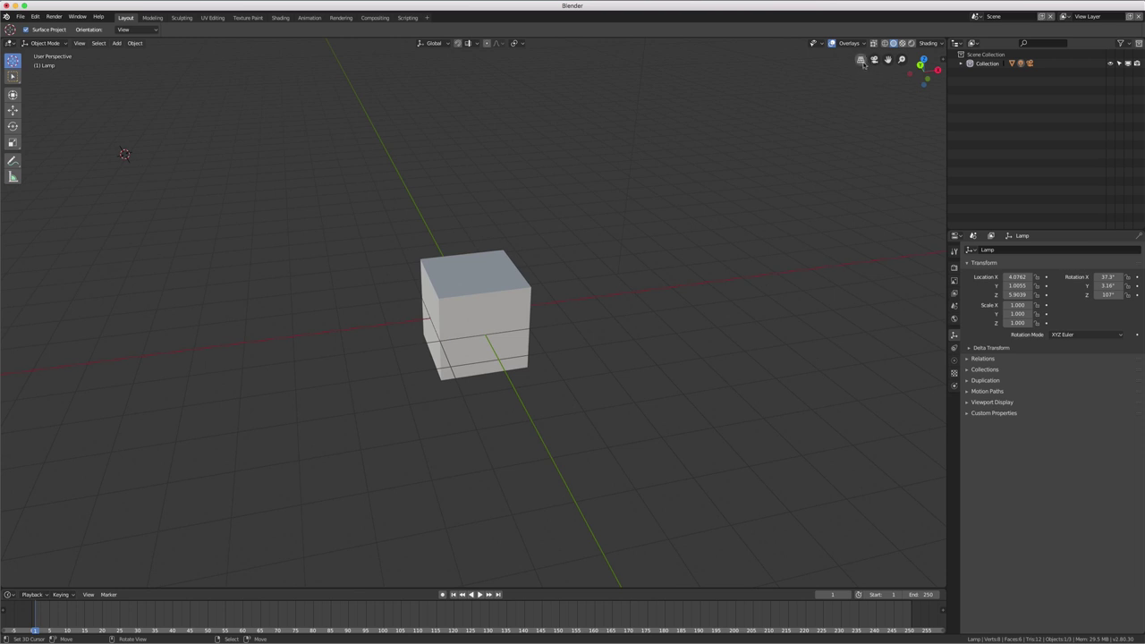
# Toggle orthographic and camera views, returning to a free perspective view
pyautogui.click(863, 61)
pyautogui.click(863, 61)
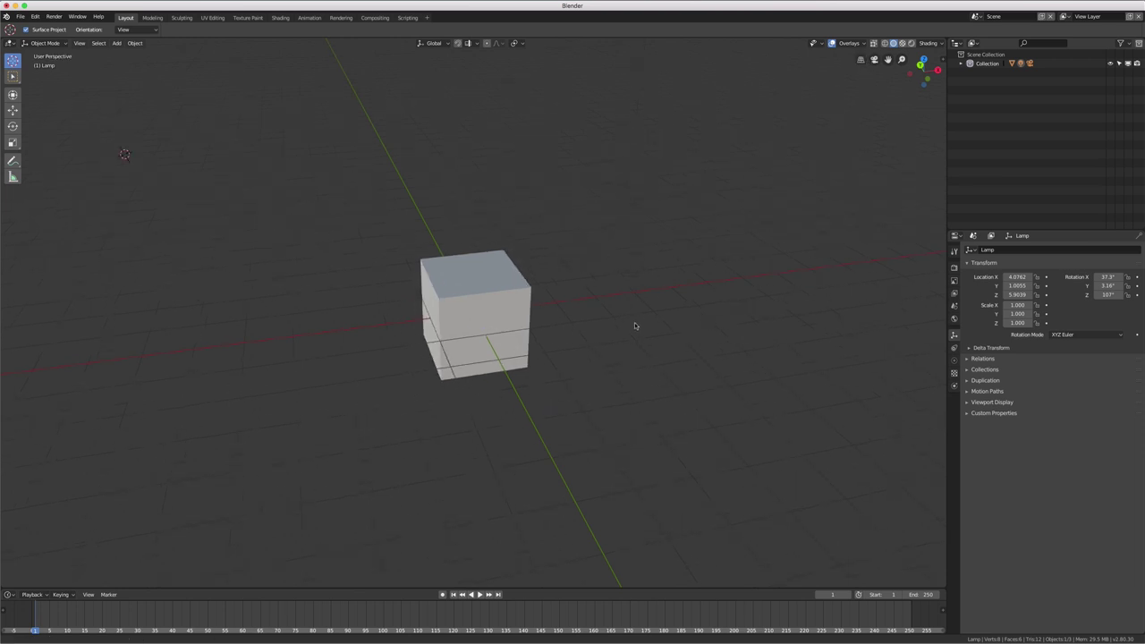
pyautogui.moveTo(634, 322)
pyautogui.mouseDown(button='middle')
pyautogui.moveTo(617, 312)
pyautogui.moveTo(636, 320)
pyautogui.mouseUp(button='middle')
pyautogui.click(876, 60)
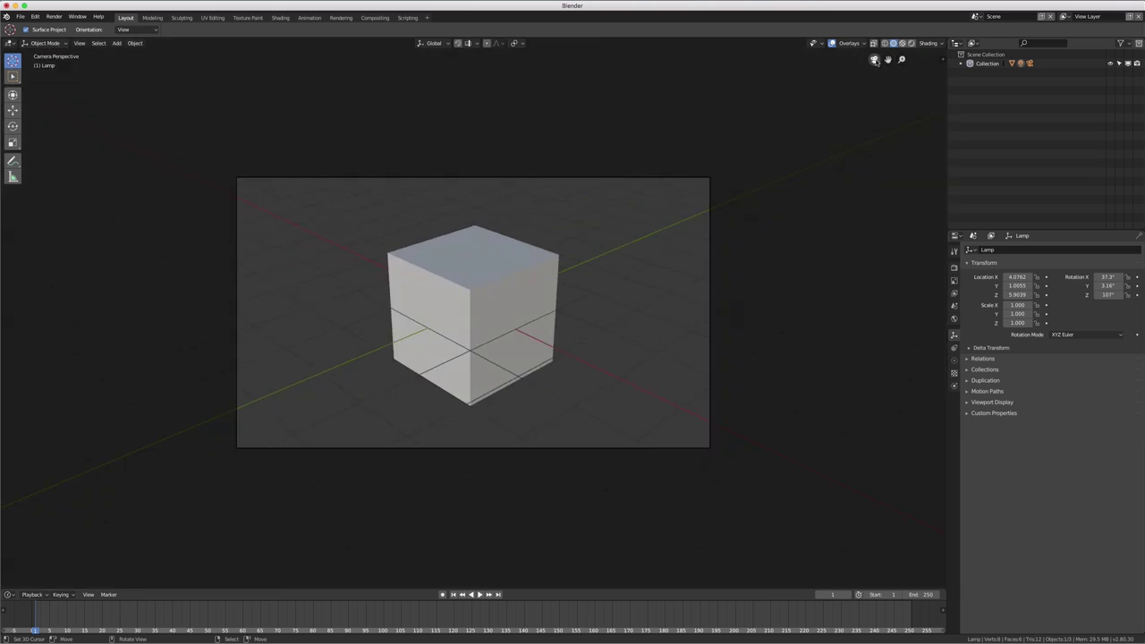
pyautogui.click(875, 60)
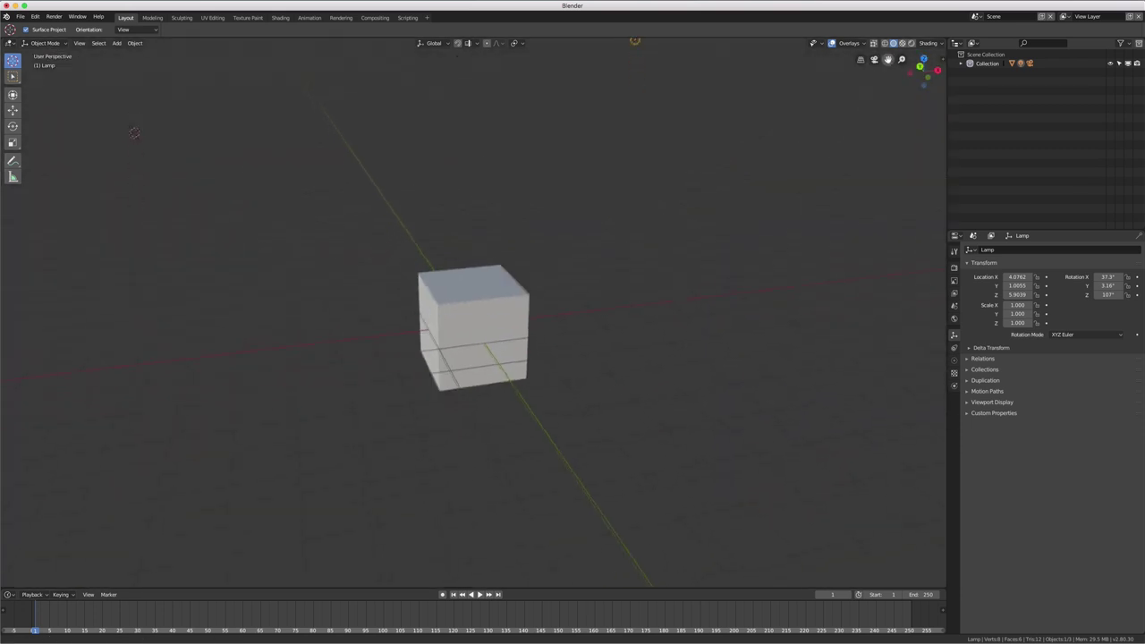
pyautogui.moveTo(926, 107); pyautogui.dragTo(853, 92, button='middle')
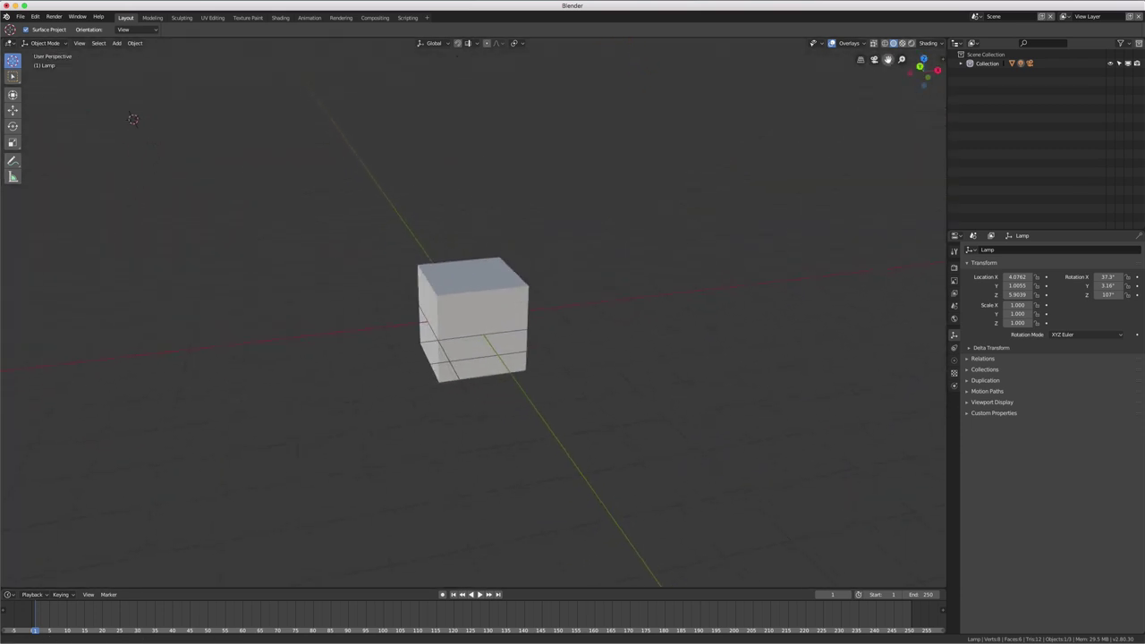
# Zoom out to show the lamp and camera, then select the camera and the lamp
pyautogui.scroll(-3, 618, 203)
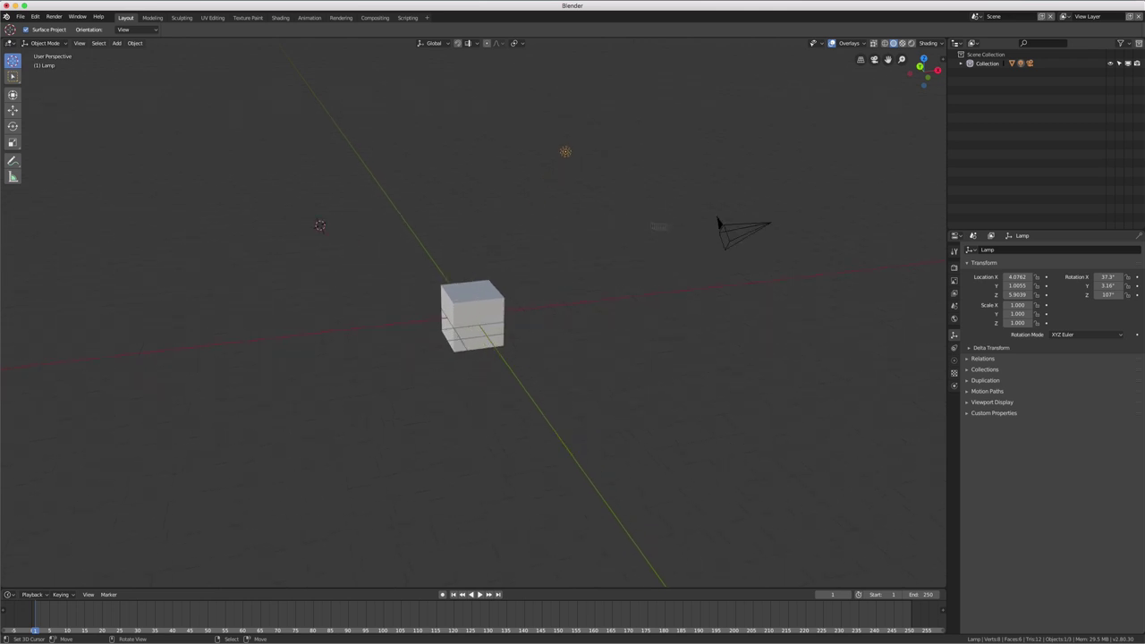
pyautogui.moveTo(902, 60); pyautogui.dragTo(902, 54)
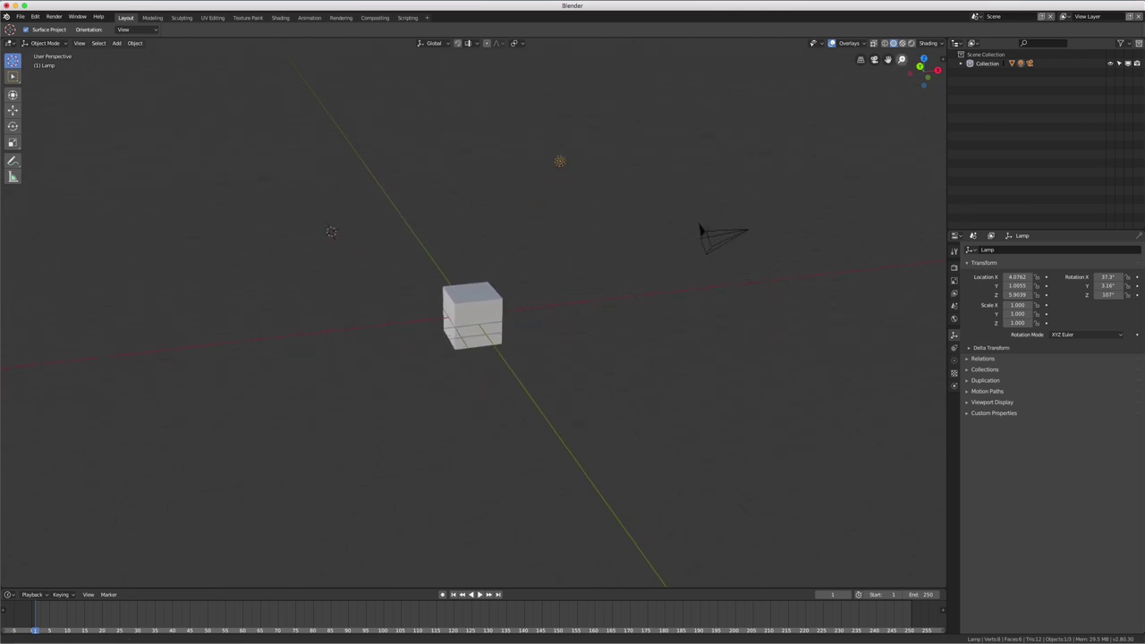
pyautogui.click(776, 220)
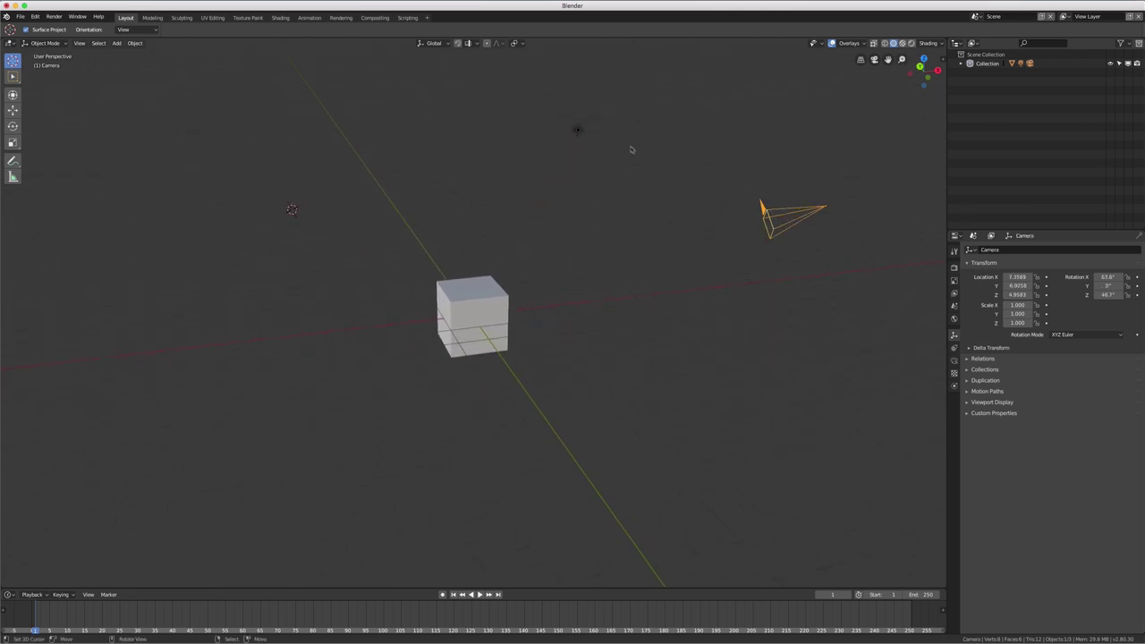
pyautogui.click(579, 130)
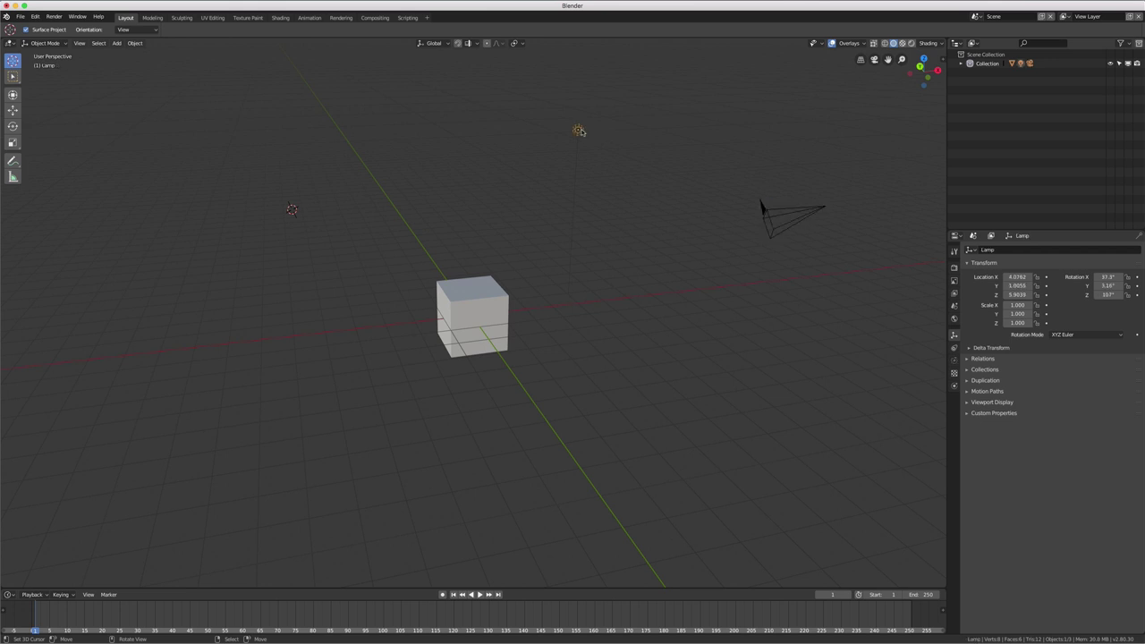
# Expand Collection in the Outliner to list Camera, Cube and Lamp, then orbit to a lower side view
pyautogui.click(961, 63)
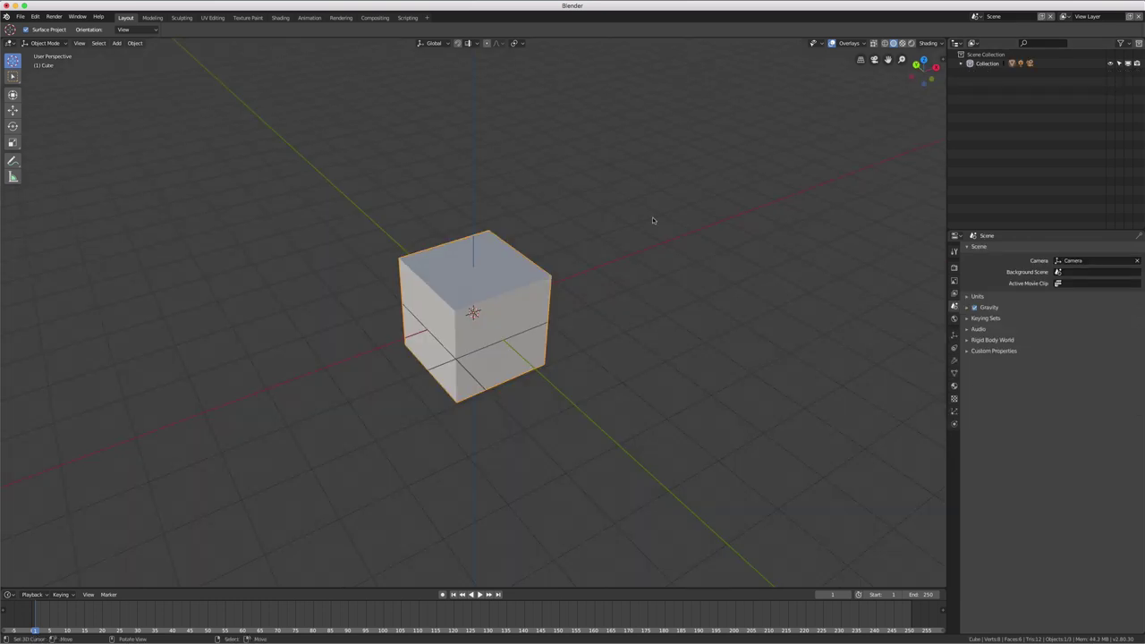
pyautogui.scroll(-4, 652, 220)
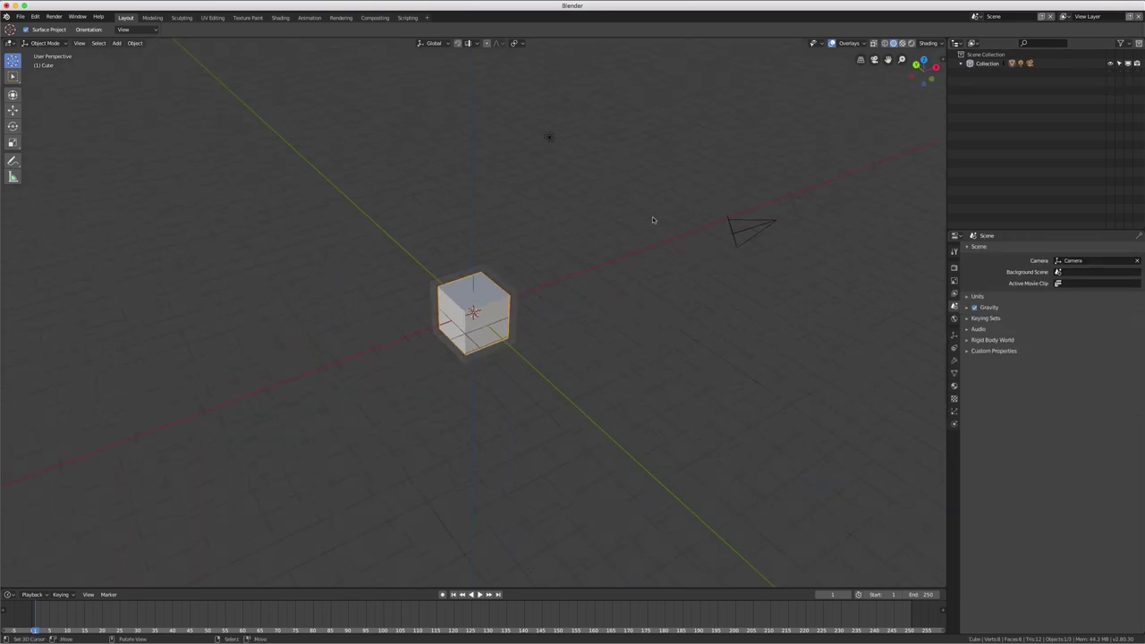
pyautogui.moveTo(696, 250); pyautogui.dragTo(709, 246, button='middle')
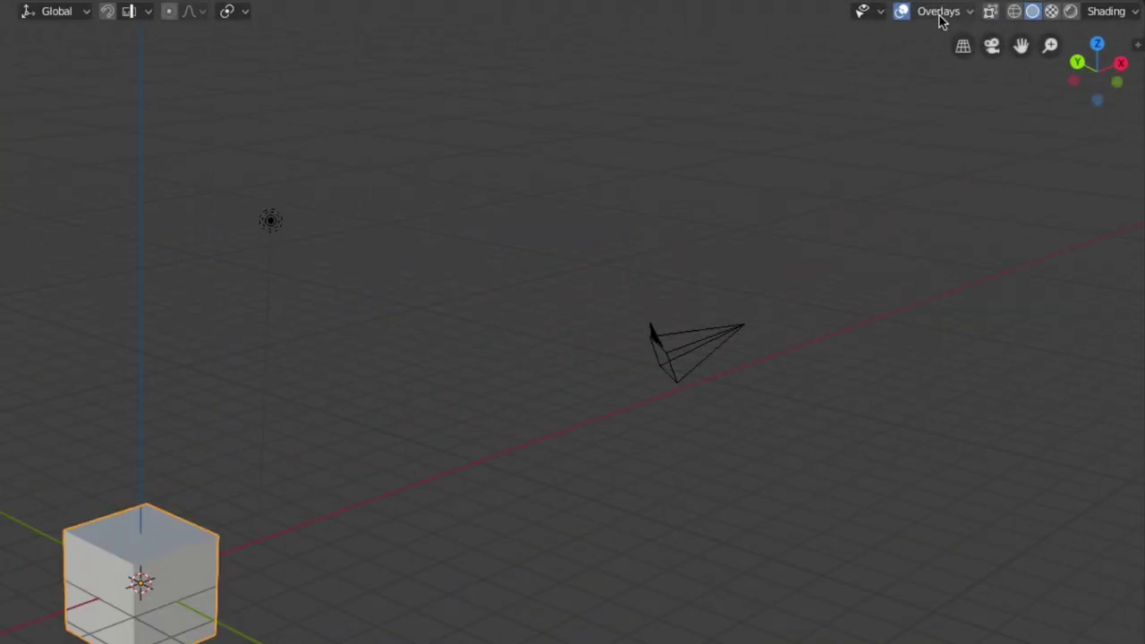
pyautogui.click(939, 14)
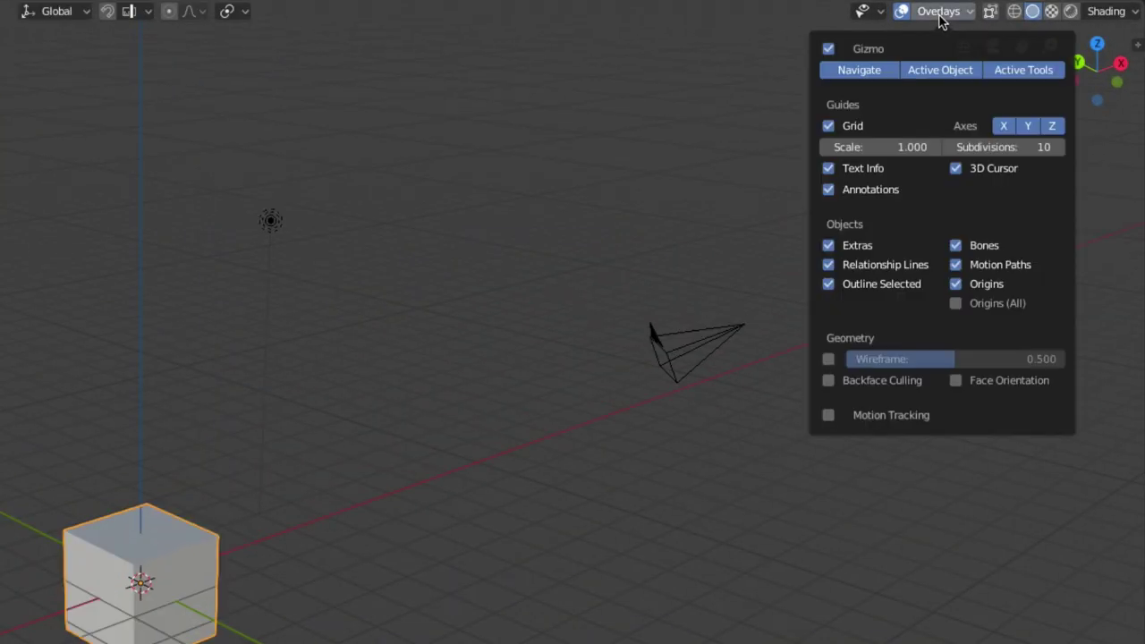
pyautogui.click(829, 128)
pyautogui.click(830, 126)
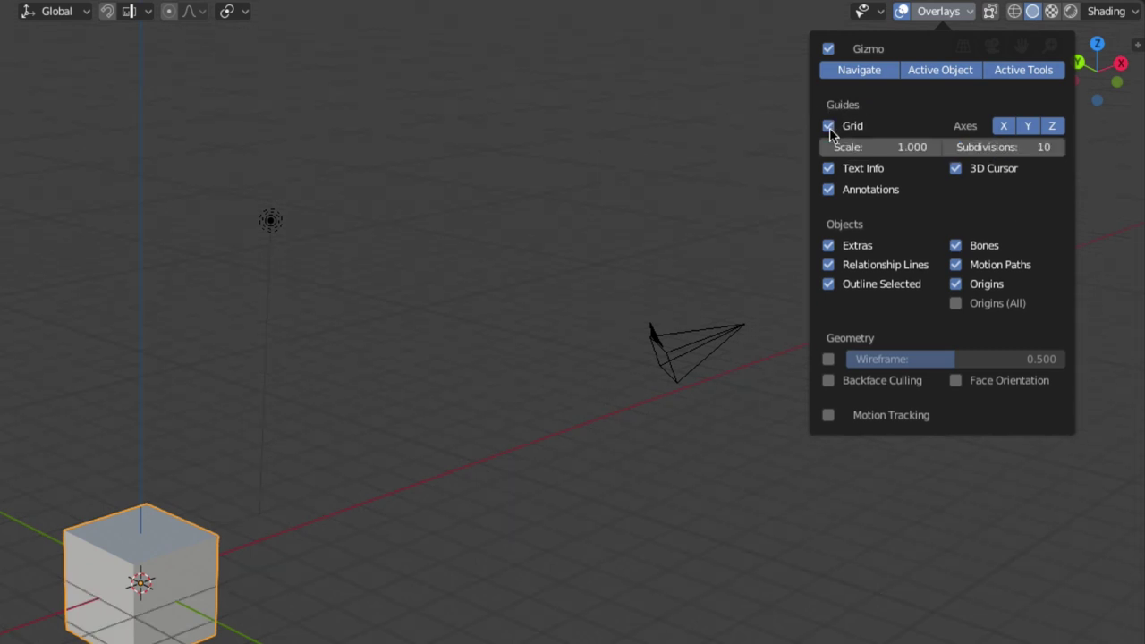
pyautogui.click(1004, 126)
pyautogui.click(1029, 127)
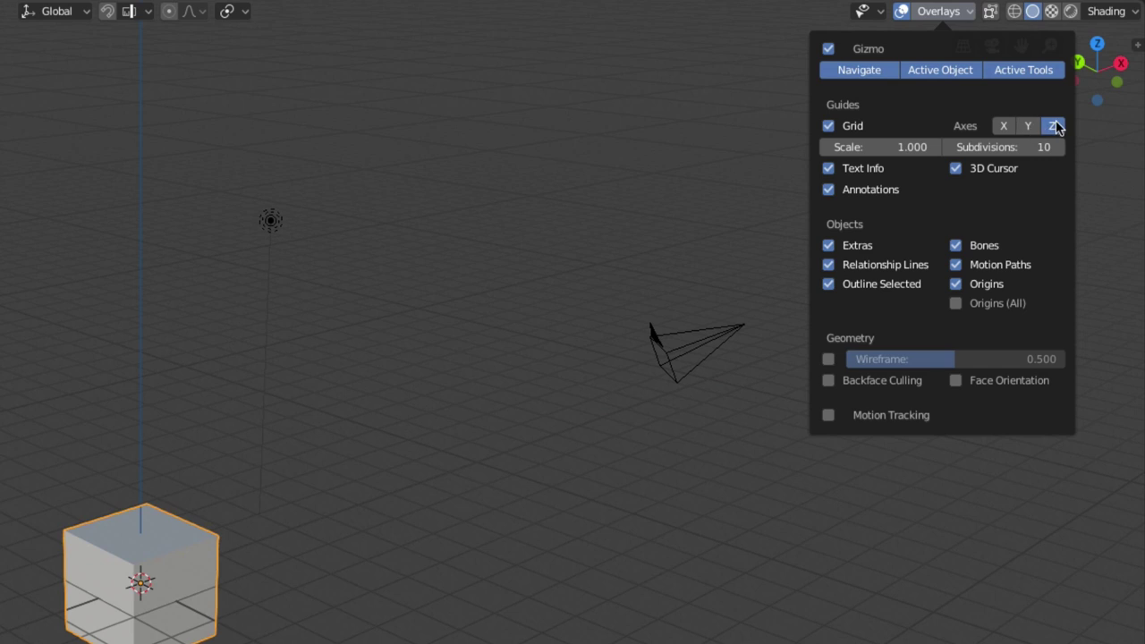
pyautogui.click(1052, 126)
pyautogui.click(829, 126)
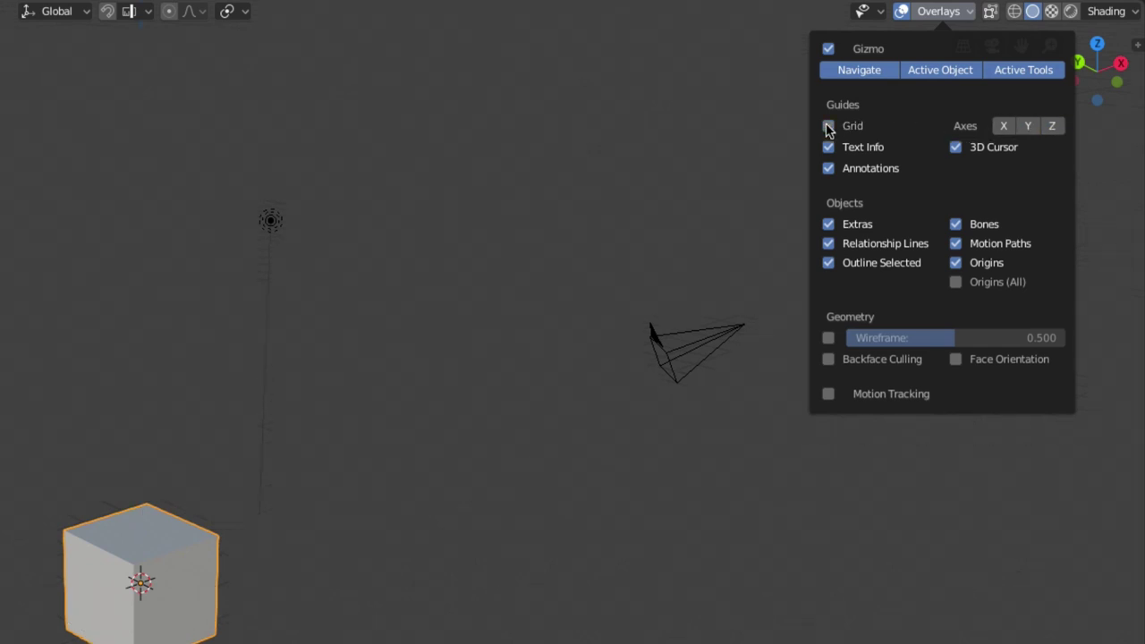
pyautogui.click(829, 128)
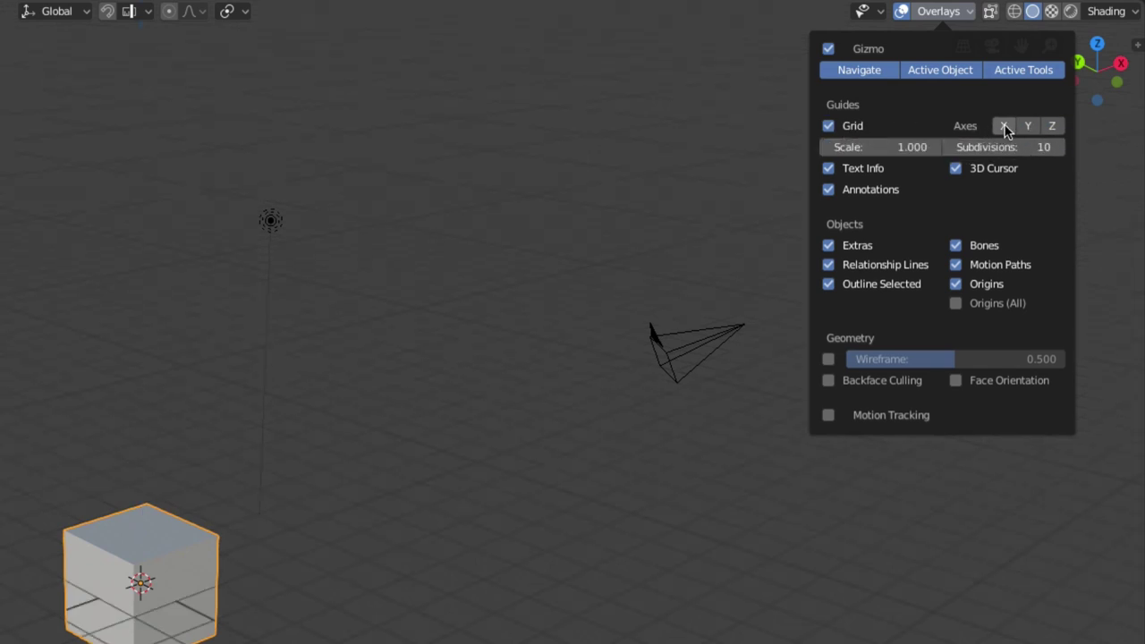
pyautogui.click(1004, 126)
pyautogui.click(1027, 127)
pyautogui.click(1050, 127)
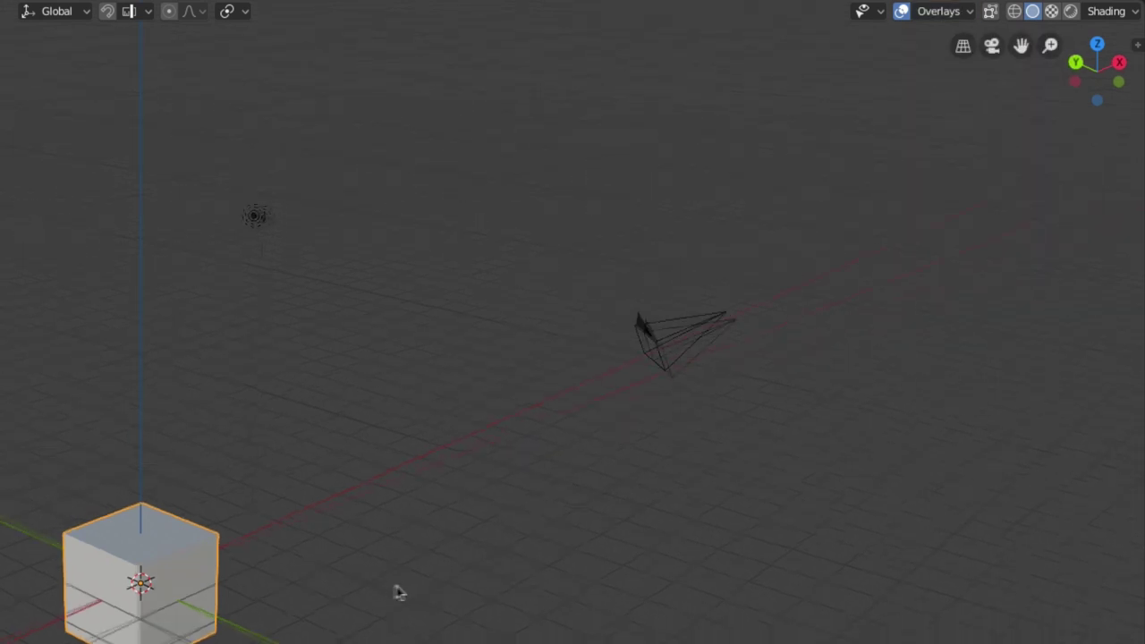
# Switch to a front orthographic view with numpad 1 and zoom in on the cube
pyautogui.moveTo(398, 593)
pyautogui.mouseDown(button='middle')
pyautogui.moveTo(430, 568)
pyautogui.moveTo(466, 583)
pyautogui.moveTo(475, 624)
pyautogui.mouseUp(button='middle')
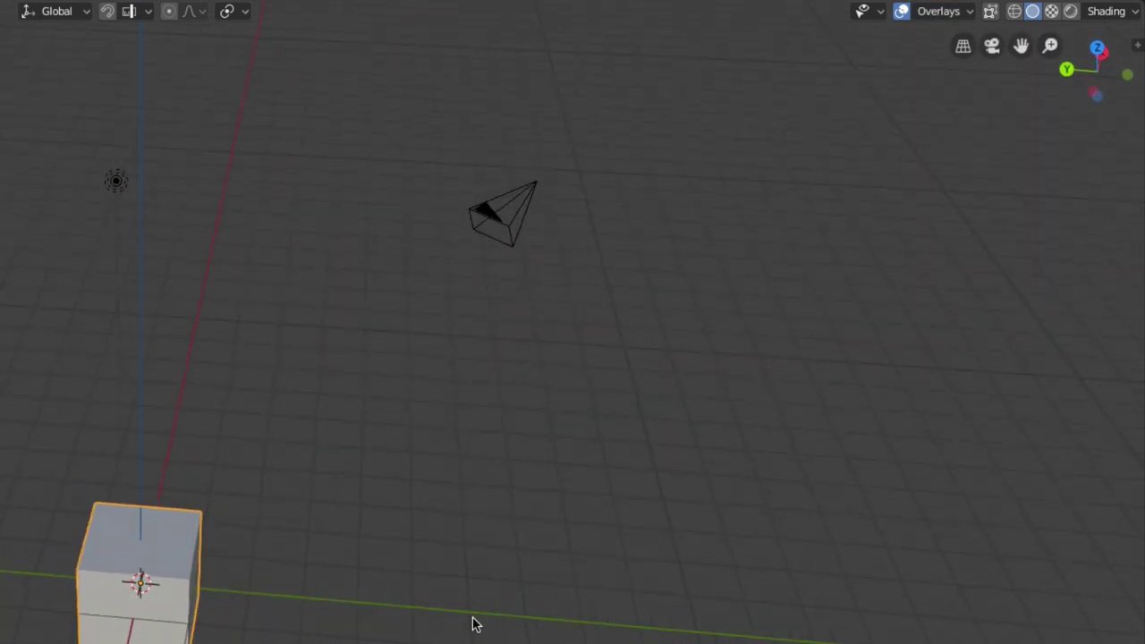
pyautogui.press('KP_1')
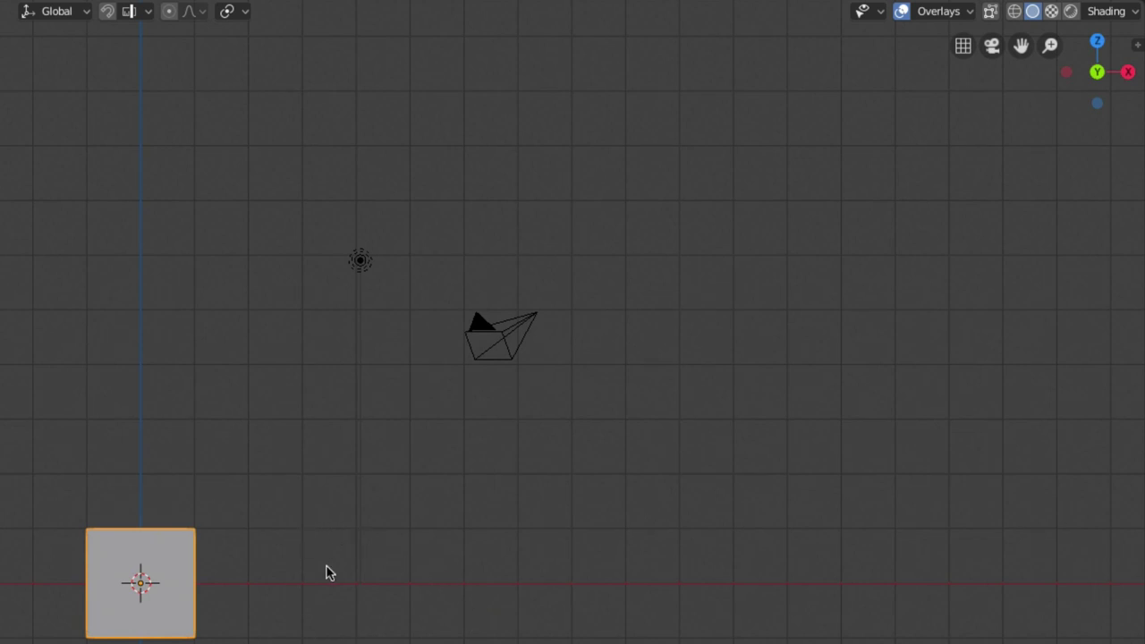
pyautogui.scroll(5, 328, 573)
pyautogui.scroll(1, 459, 537)
pyautogui.scroll(1, 457, 517)
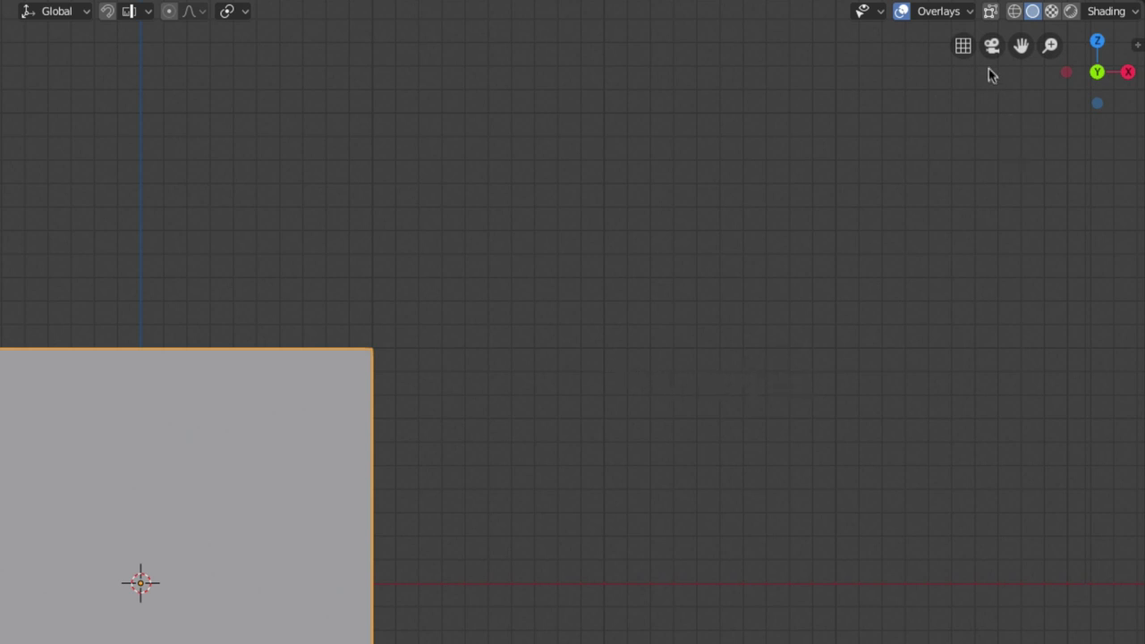
# Check the Overlays options, then orbit back to a tilted perspective over the cube and camera
pyautogui.click(952, 13)
pyautogui.scroll(-3, 500, 577)
pyautogui.moveTo(500, 577)
pyautogui.mouseDown(button='middle')
pyautogui.moveTo(509, 495)
pyautogui.moveTo(486, 531)
pyautogui.moveTo(474, 529)
pyautogui.moveTo(494, 548)
pyautogui.moveTo(447, 544)
pyautogui.mouseUp(button='middle')
pyautogui.scroll(-3, 447, 544)
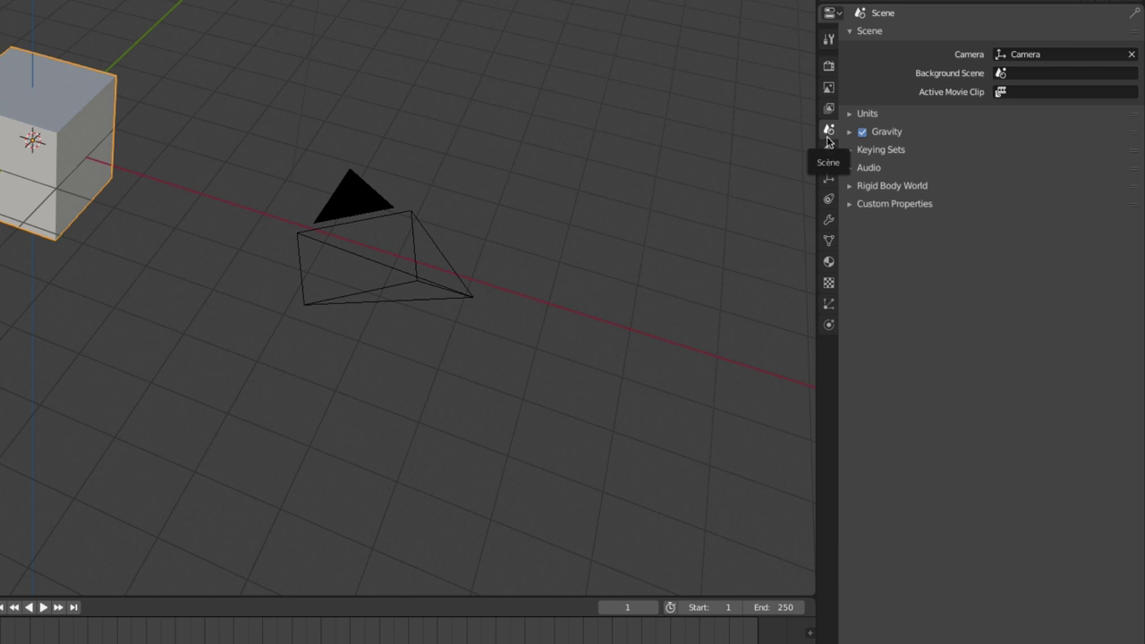
# Expand the scene's Units panel and review the Unit System list, keeping Metric
pyautogui.click(851, 117)
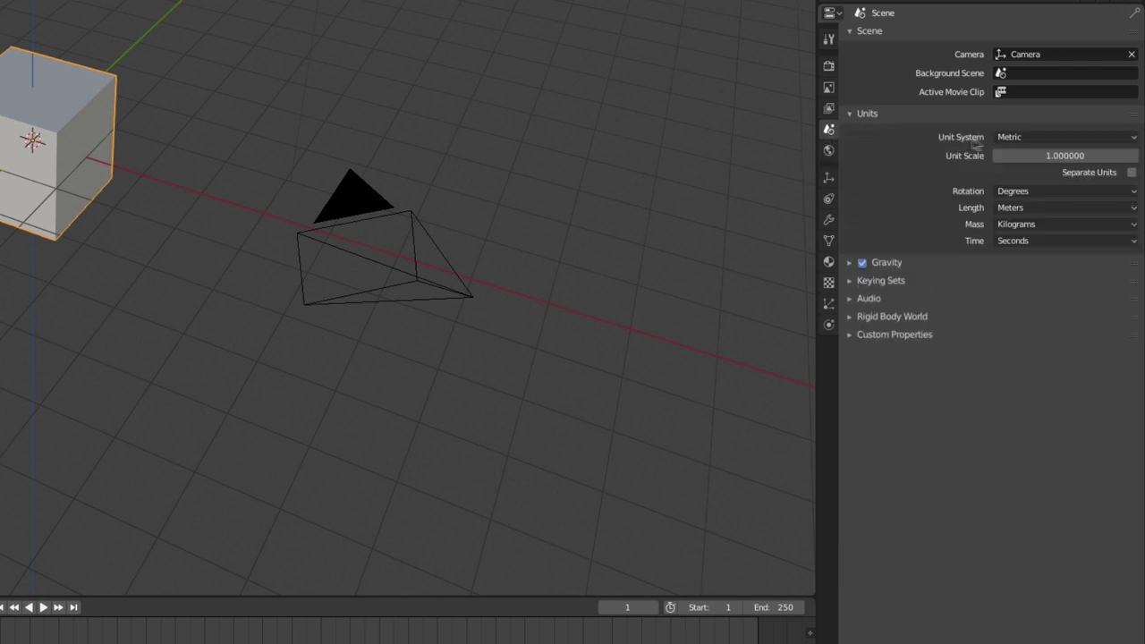
pyautogui.click(1033, 141)
pyautogui.click(1019, 139)
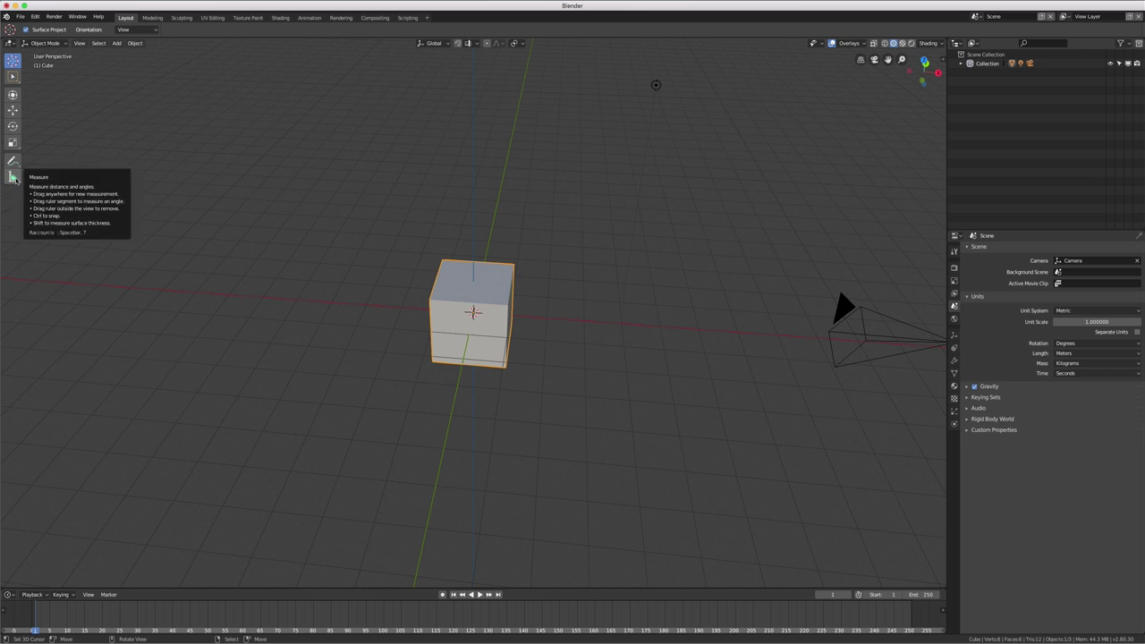
# With the Measure tool, drag a ruler from the cube's upper-left edge across its top
pyautogui.click(13, 178)
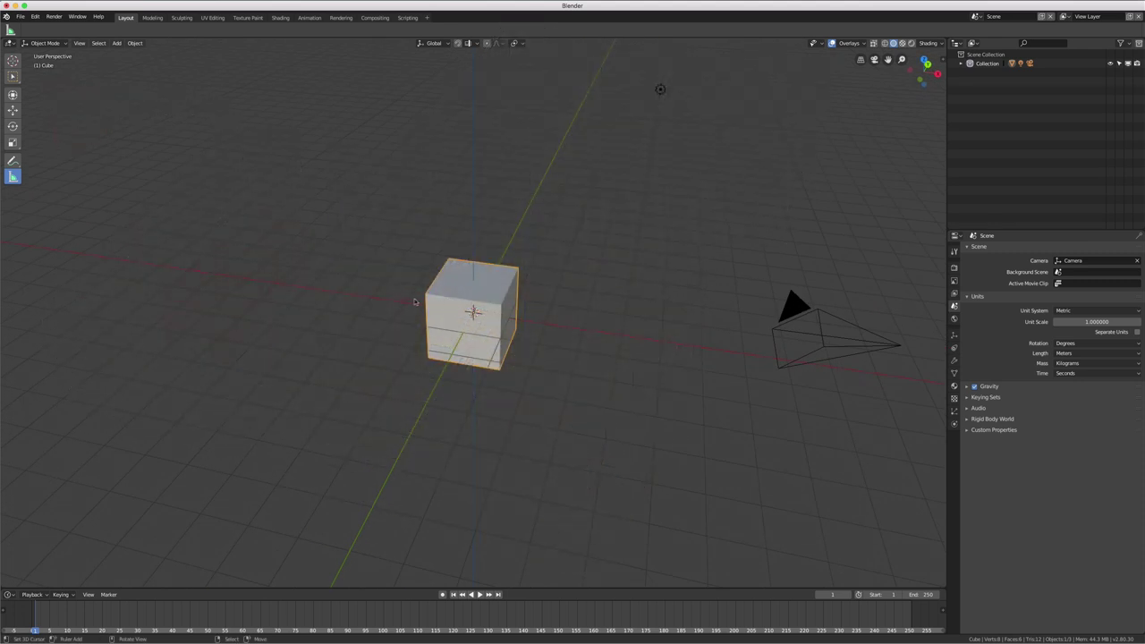
pyautogui.keyDown('shift'); pyautogui.rightClick(426, 296); pyautogui.keyUp('shift')
pyautogui.moveTo(425, 296); pyautogui.dragTo(504, 306)
pyautogui.scroll(5, 463, 304)
pyautogui.moveTo(451, 295)
pyautogui.mouseDown(button='middle')
pyautogui.moveTo(494, 318)
pyautogui.moveTo(473, 316)
pyautogui.mouseUp(button='middle')
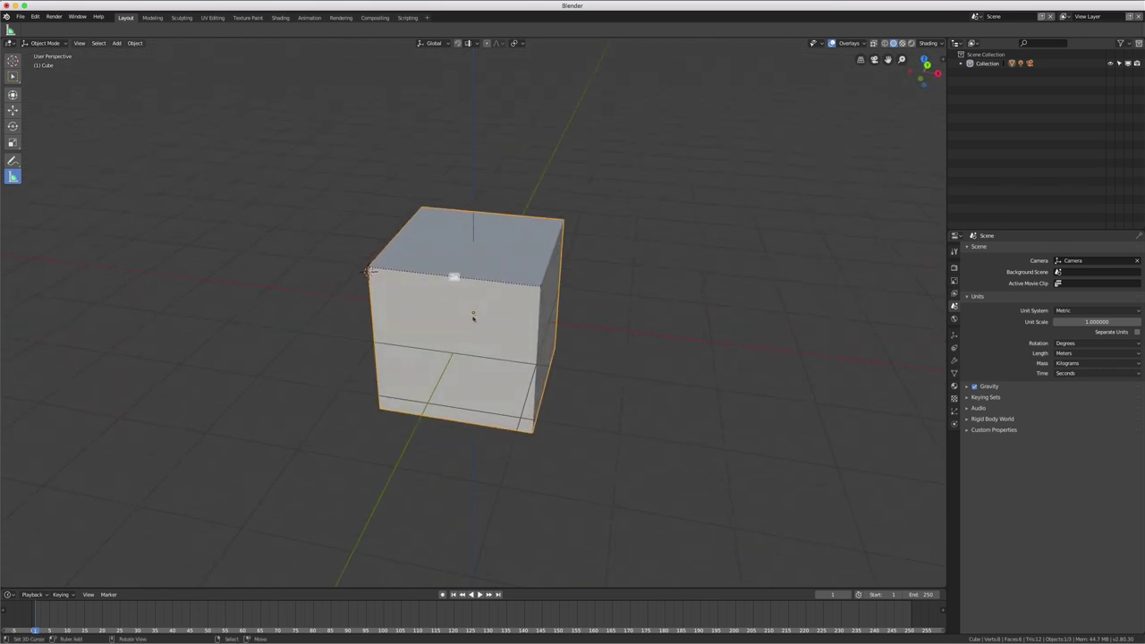